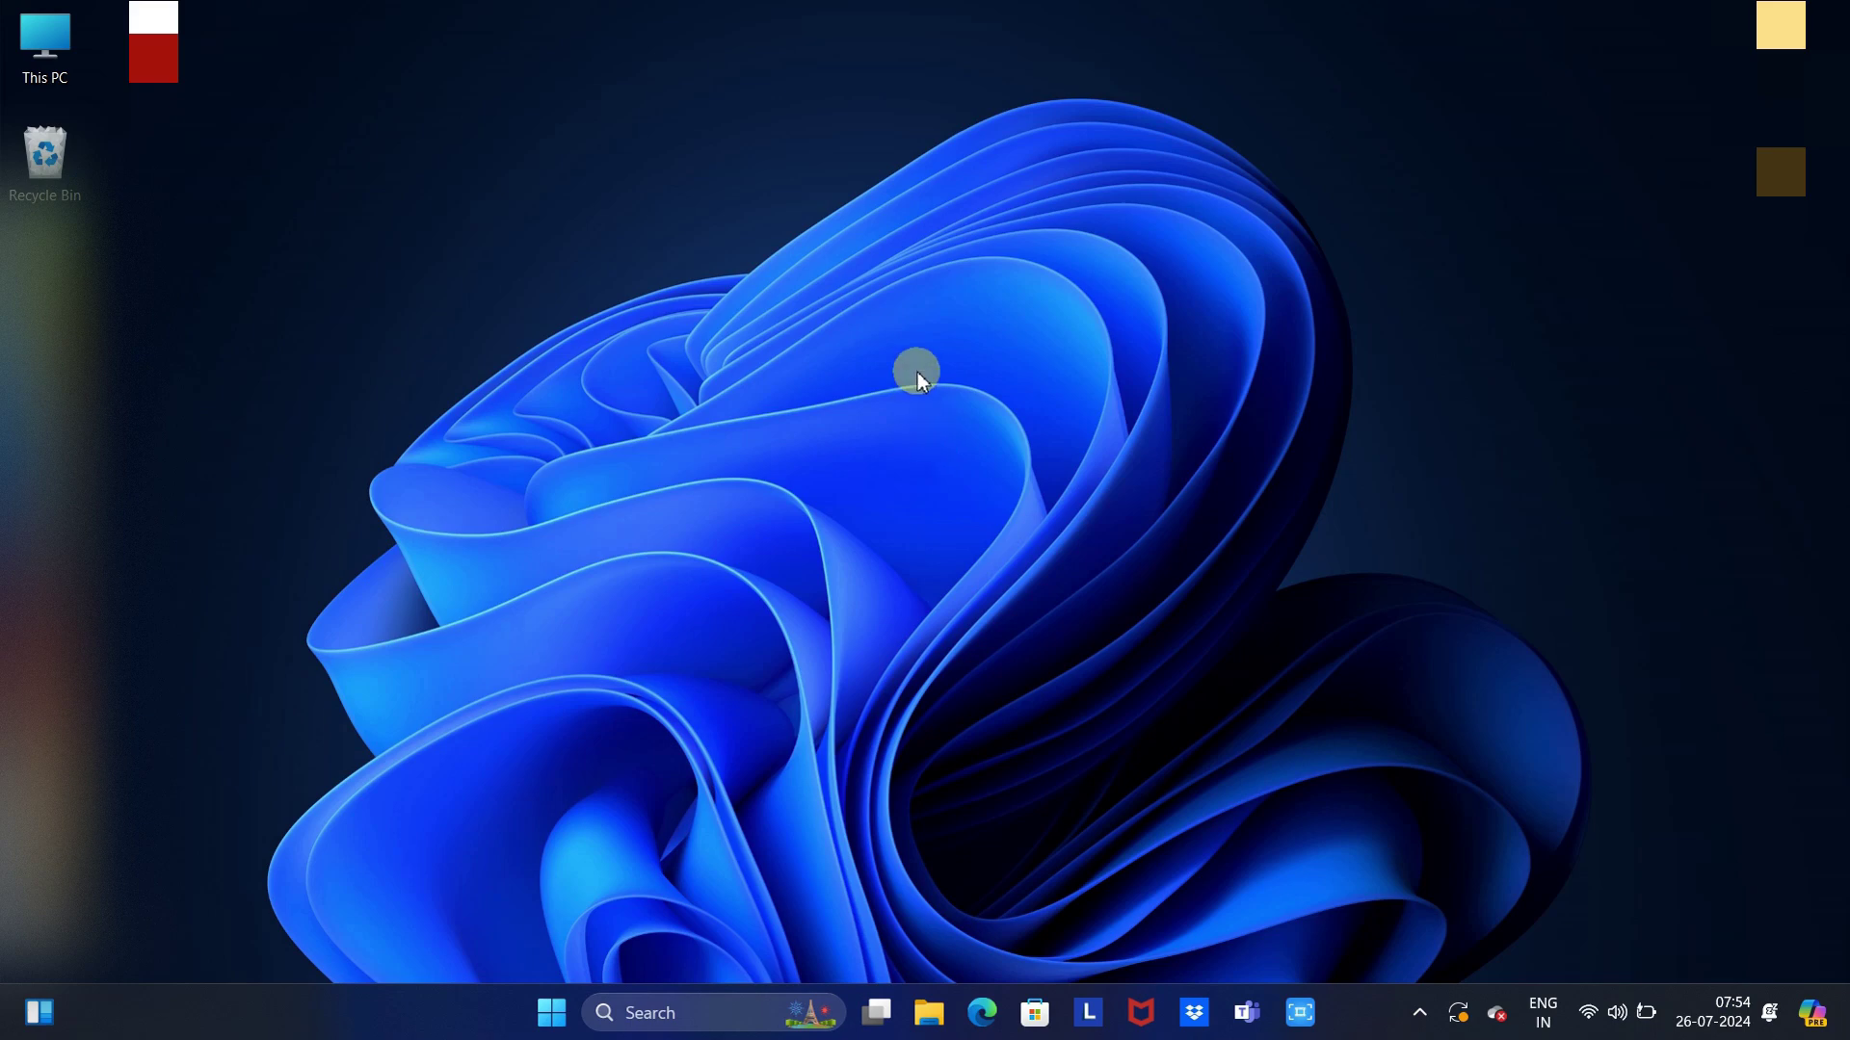
Step: Open the desktop context menu to get to Personalize
right_click(1373, 281)
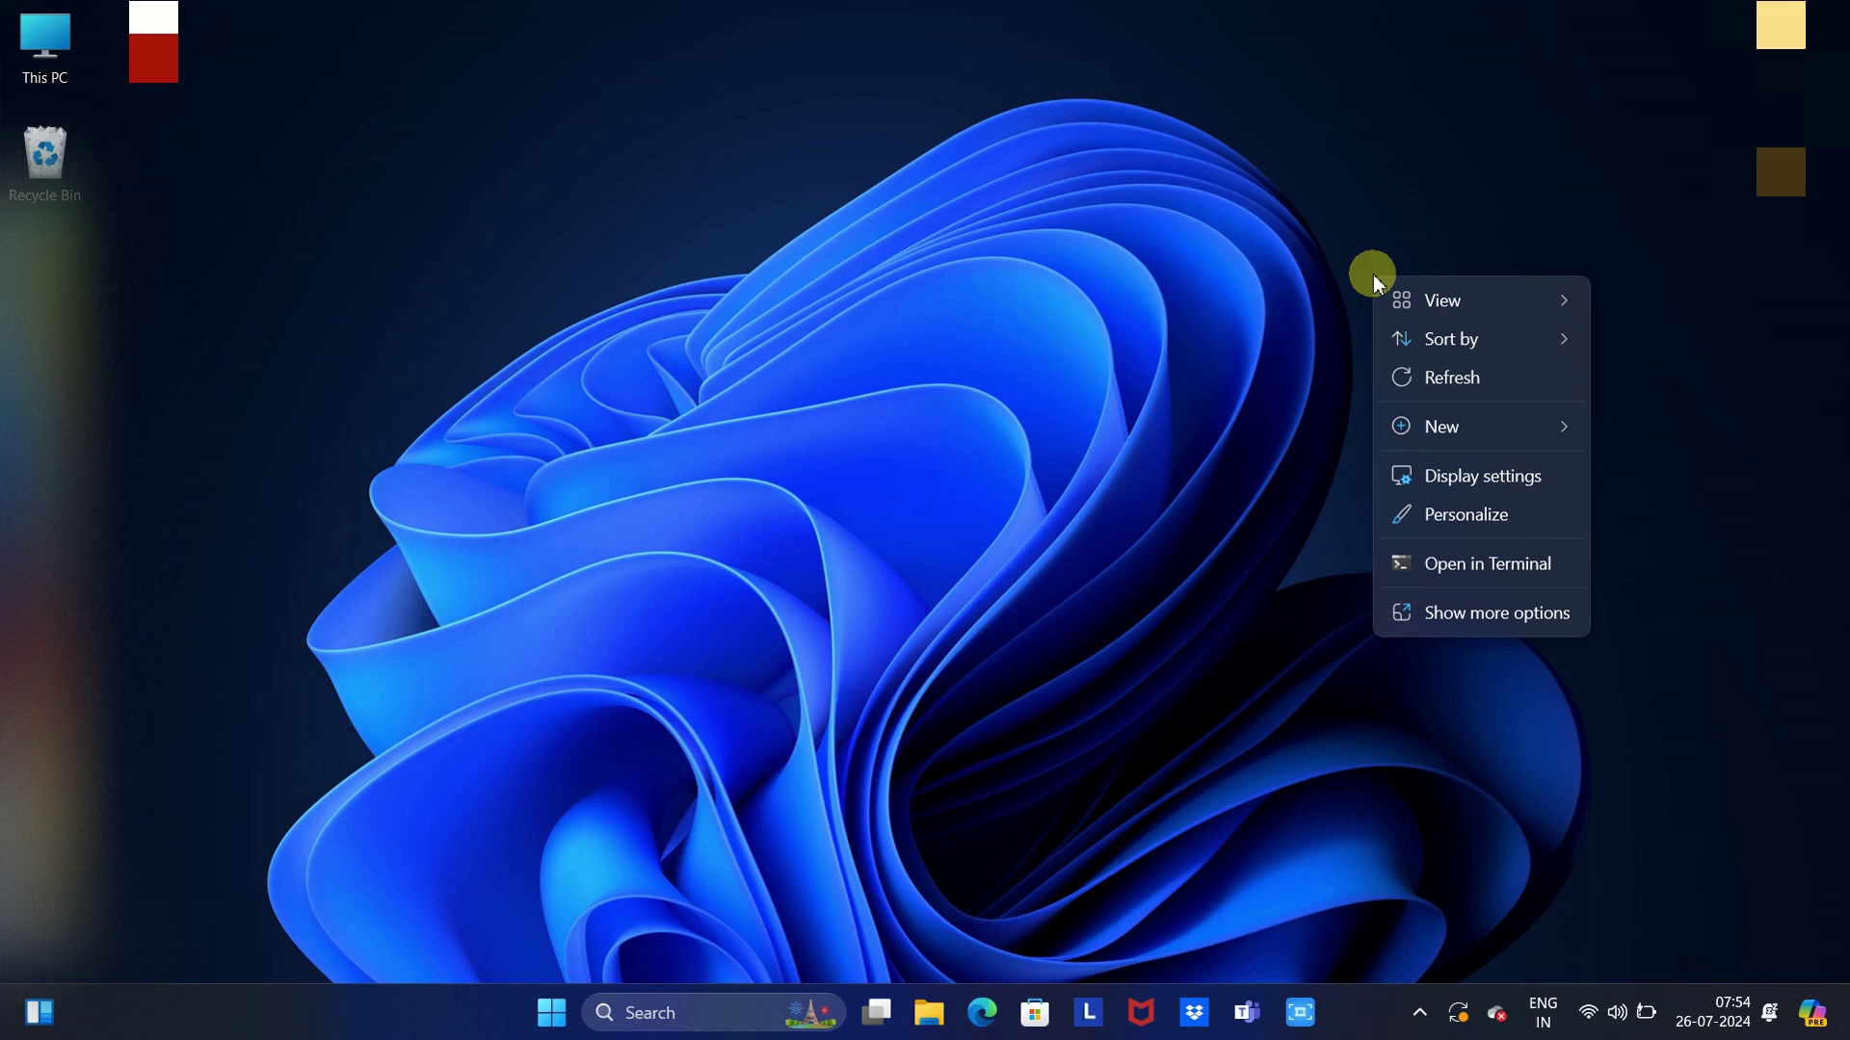
Step: Go from Personalization settings to the Background page
click(1490, 523)
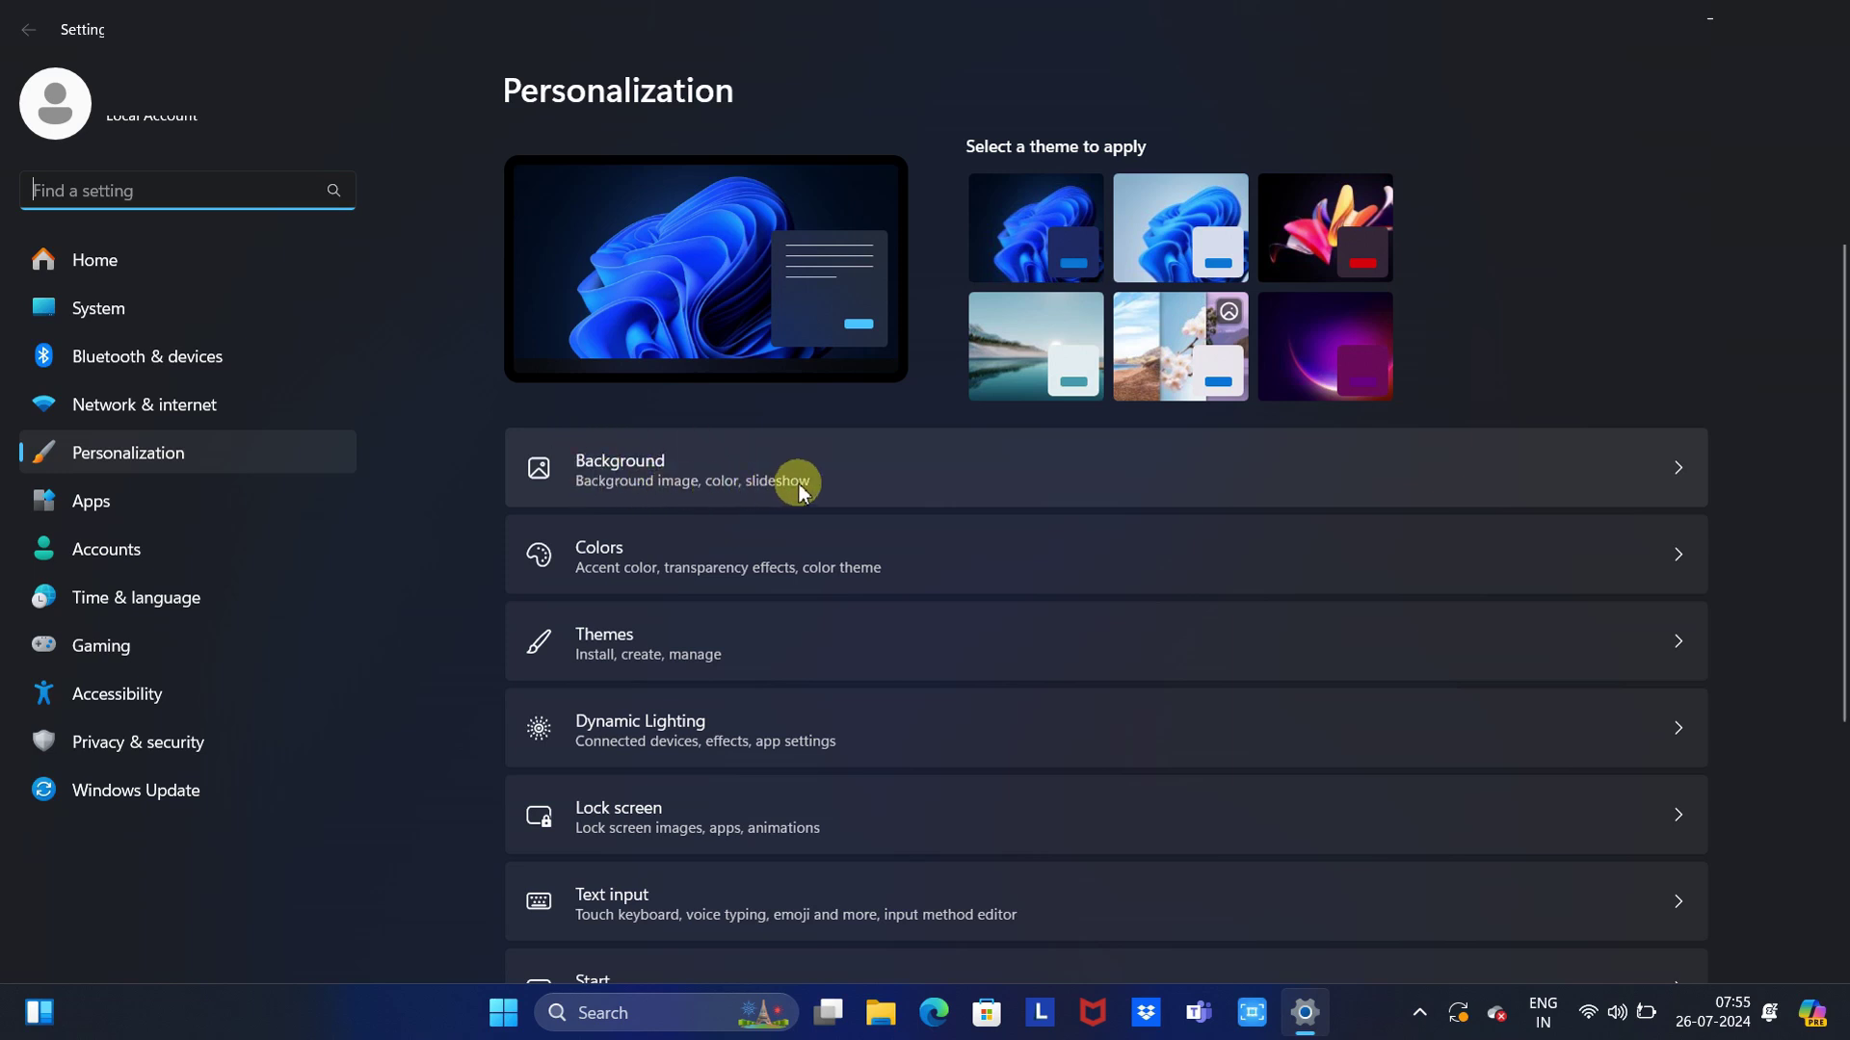
click(1002, 482)
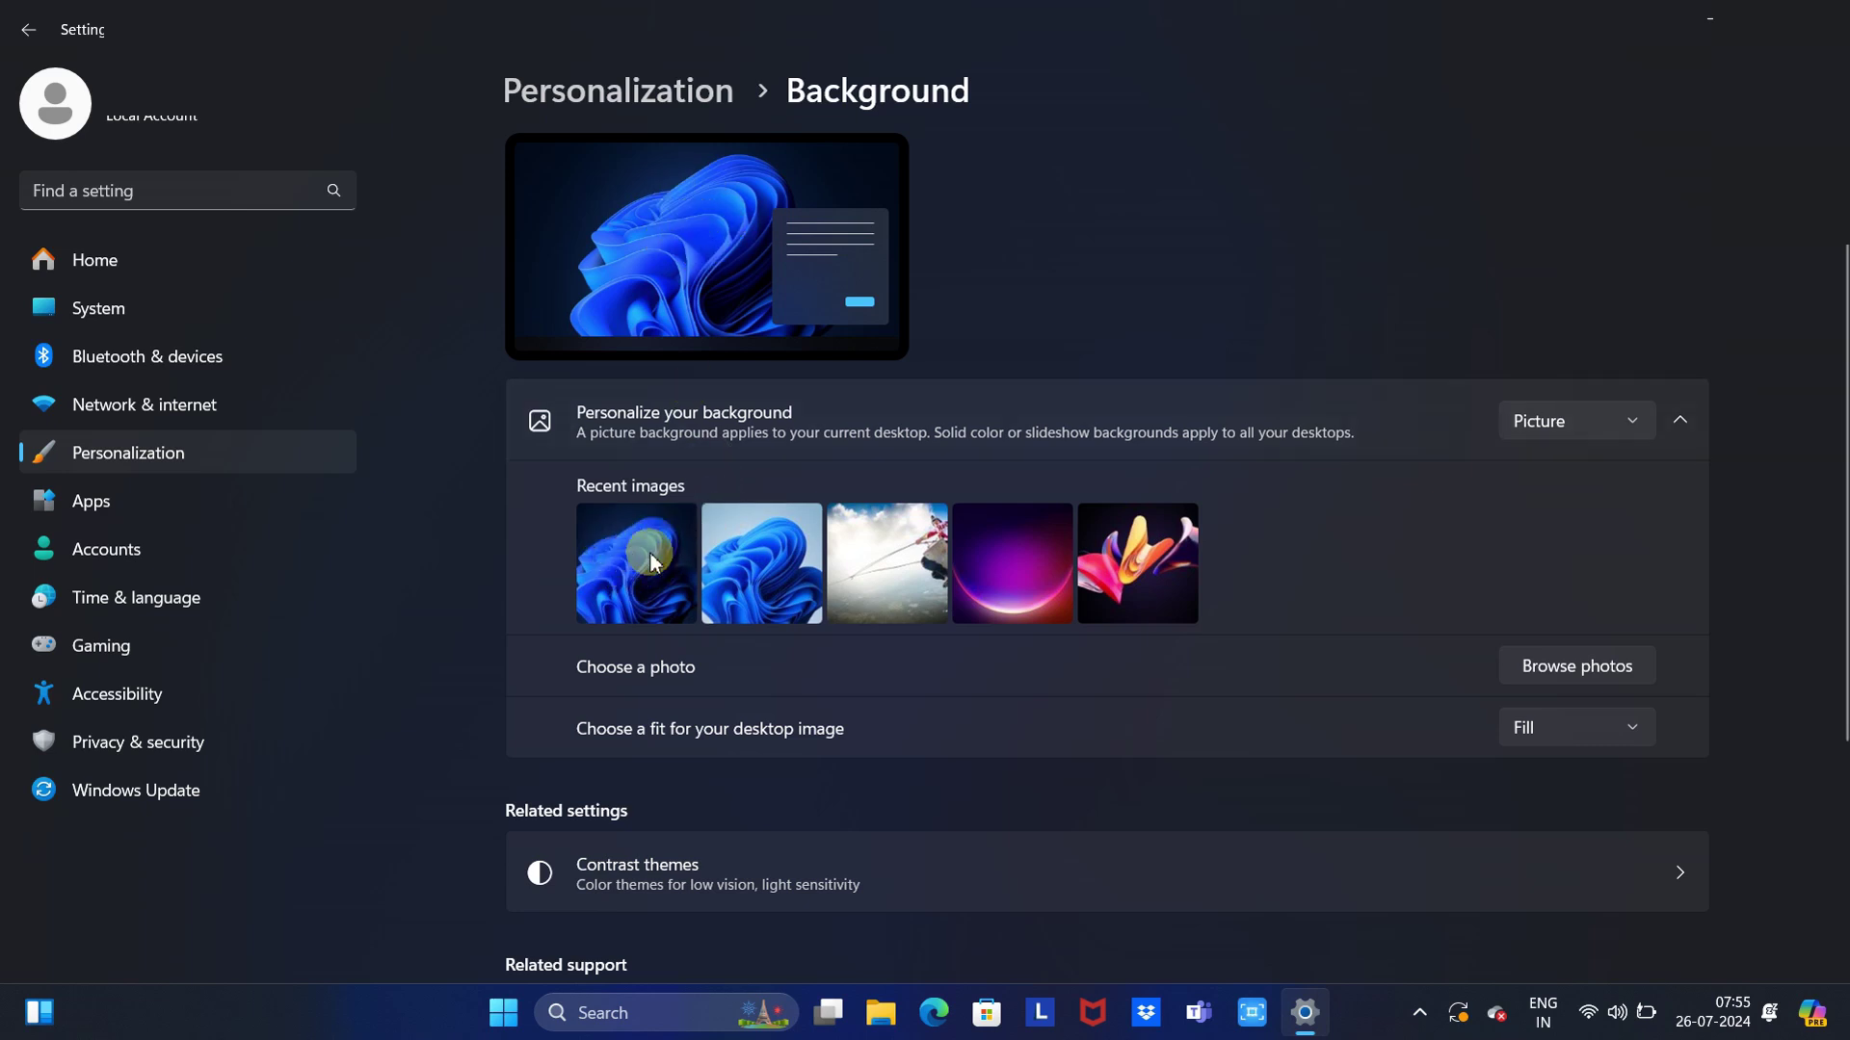
Step: Try the blue bloom, hot-air-balloon, purple glow and flower wallpapers, then view the desktop
click(773, 582)
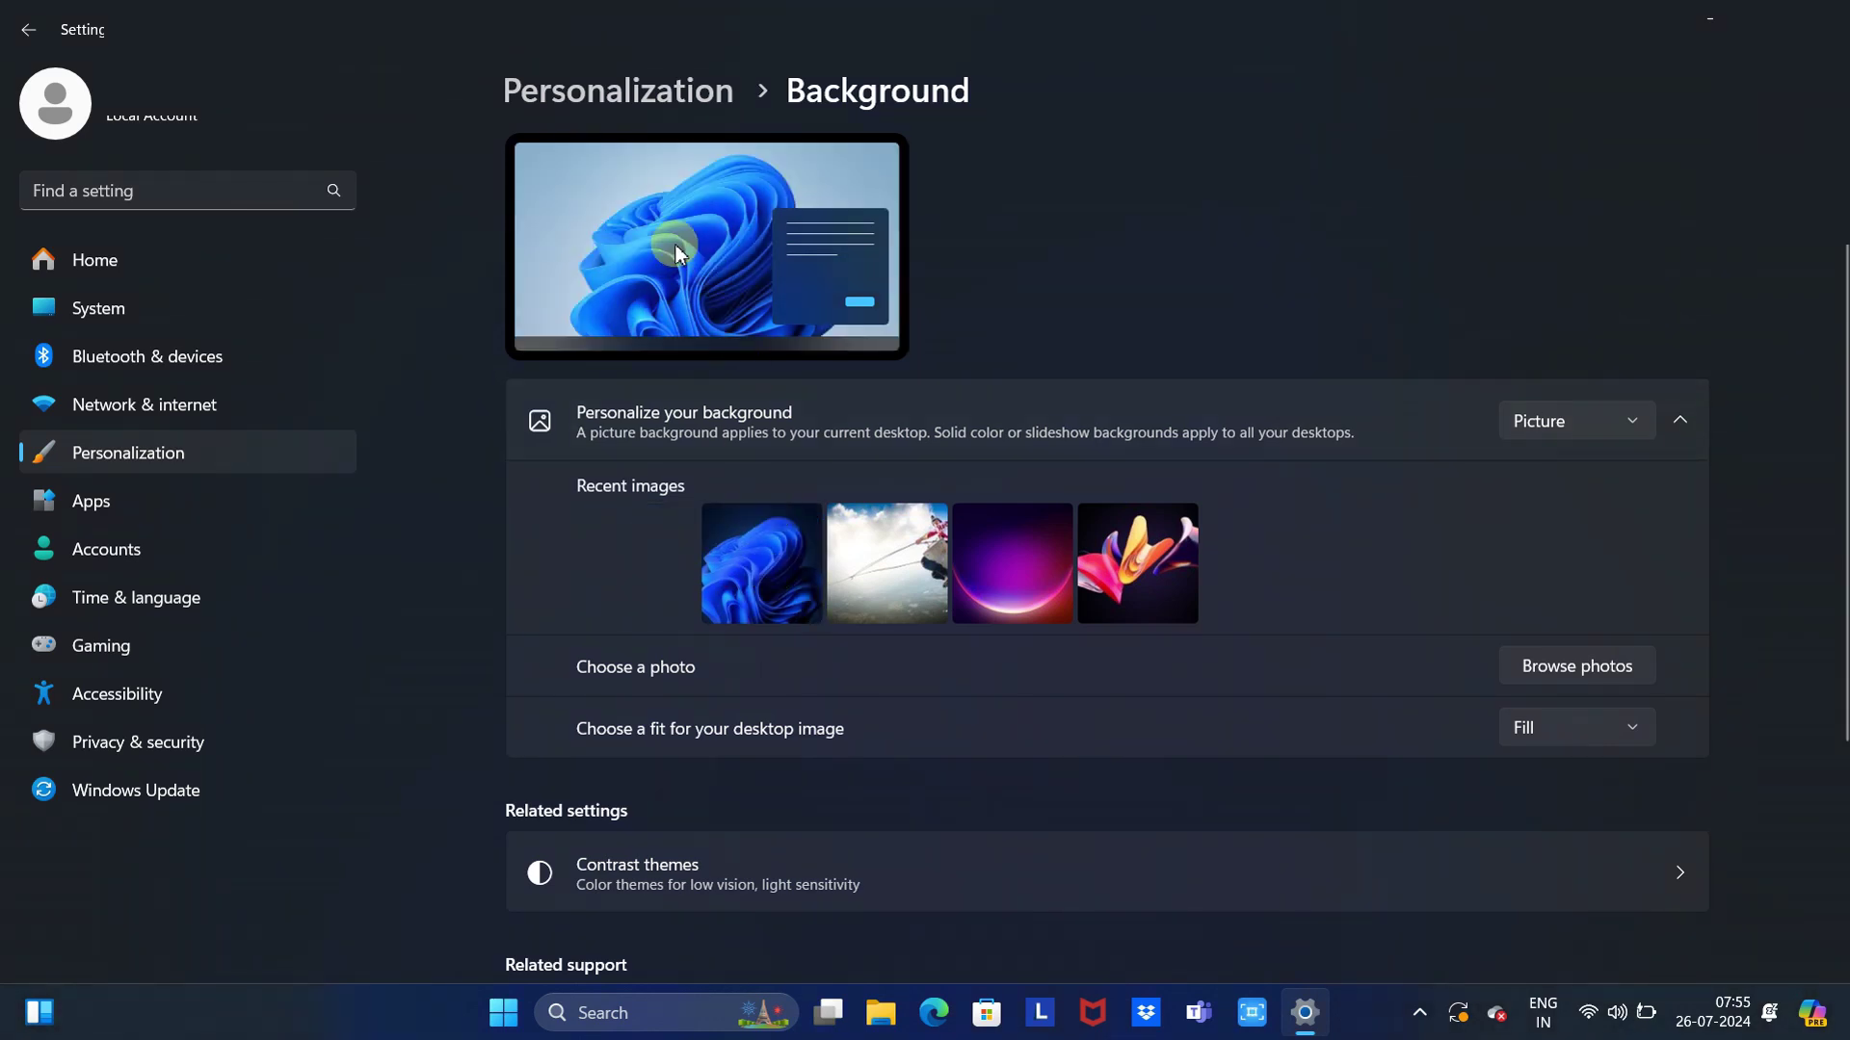
click(922, 581)
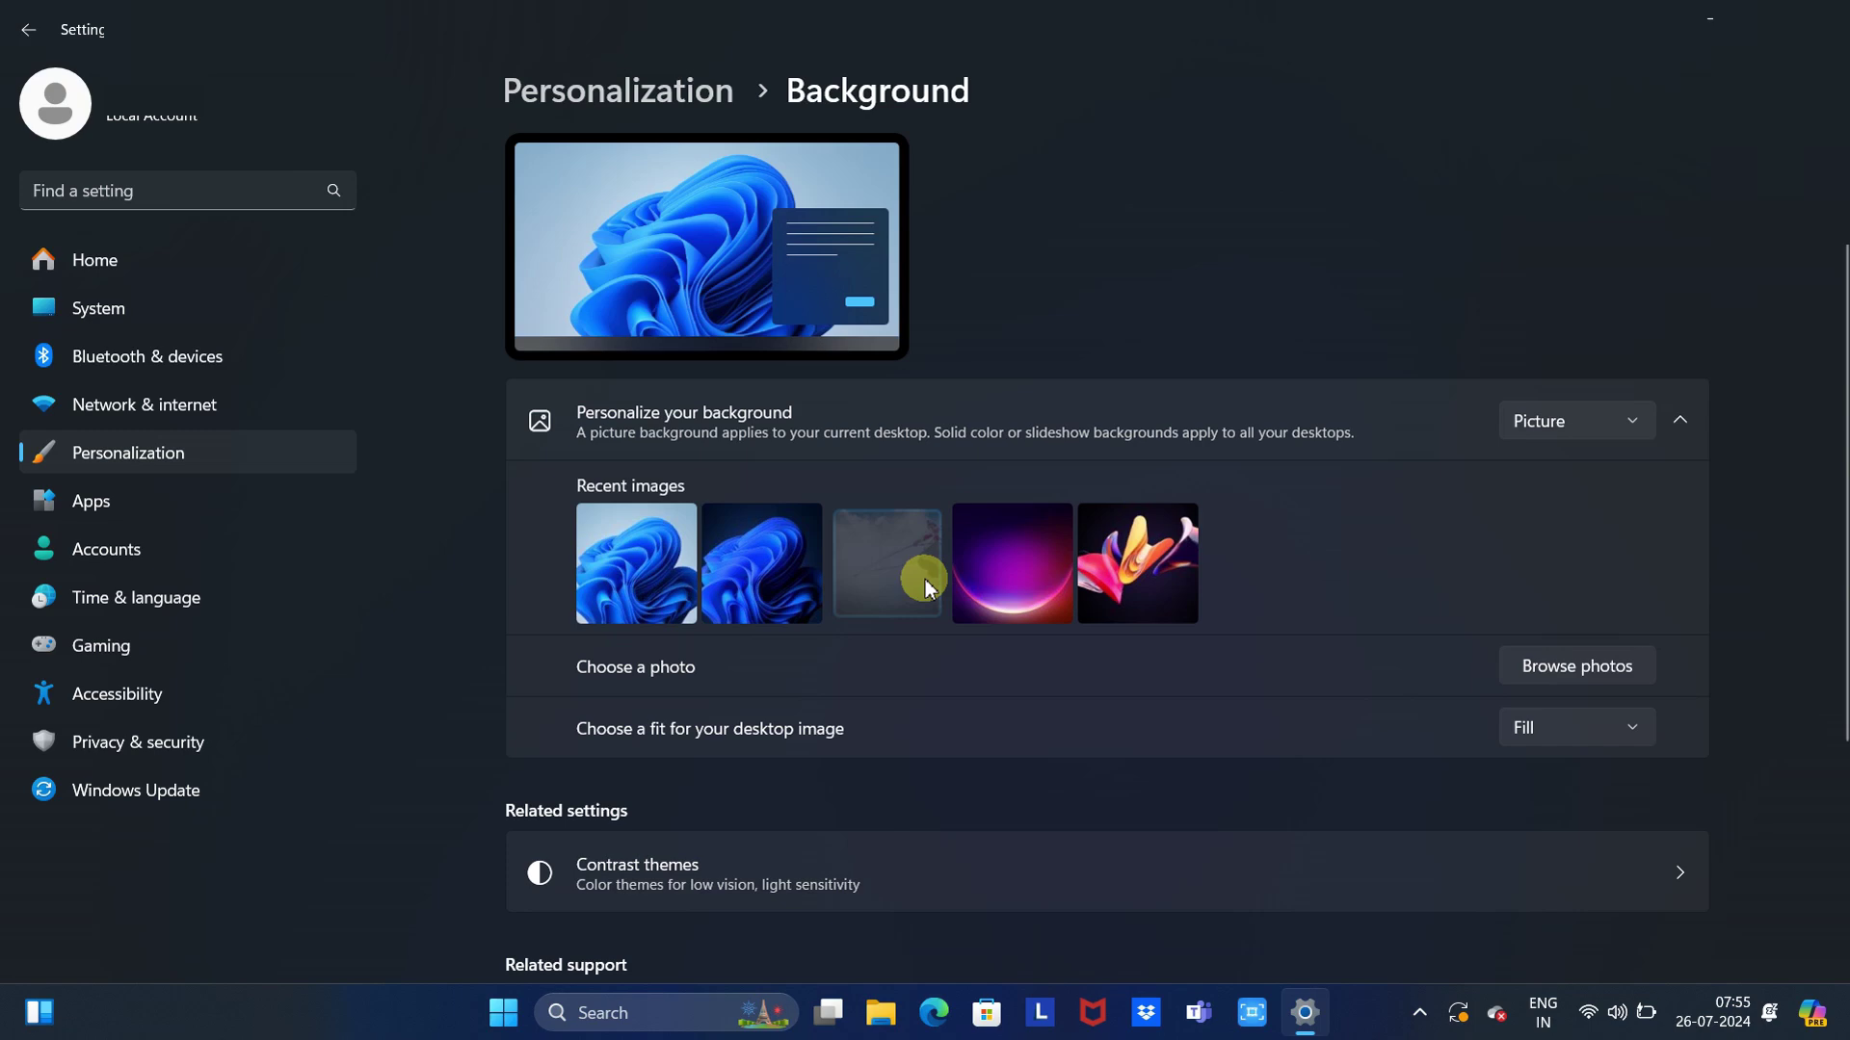
click(1013, 529)
click(1118, 558)
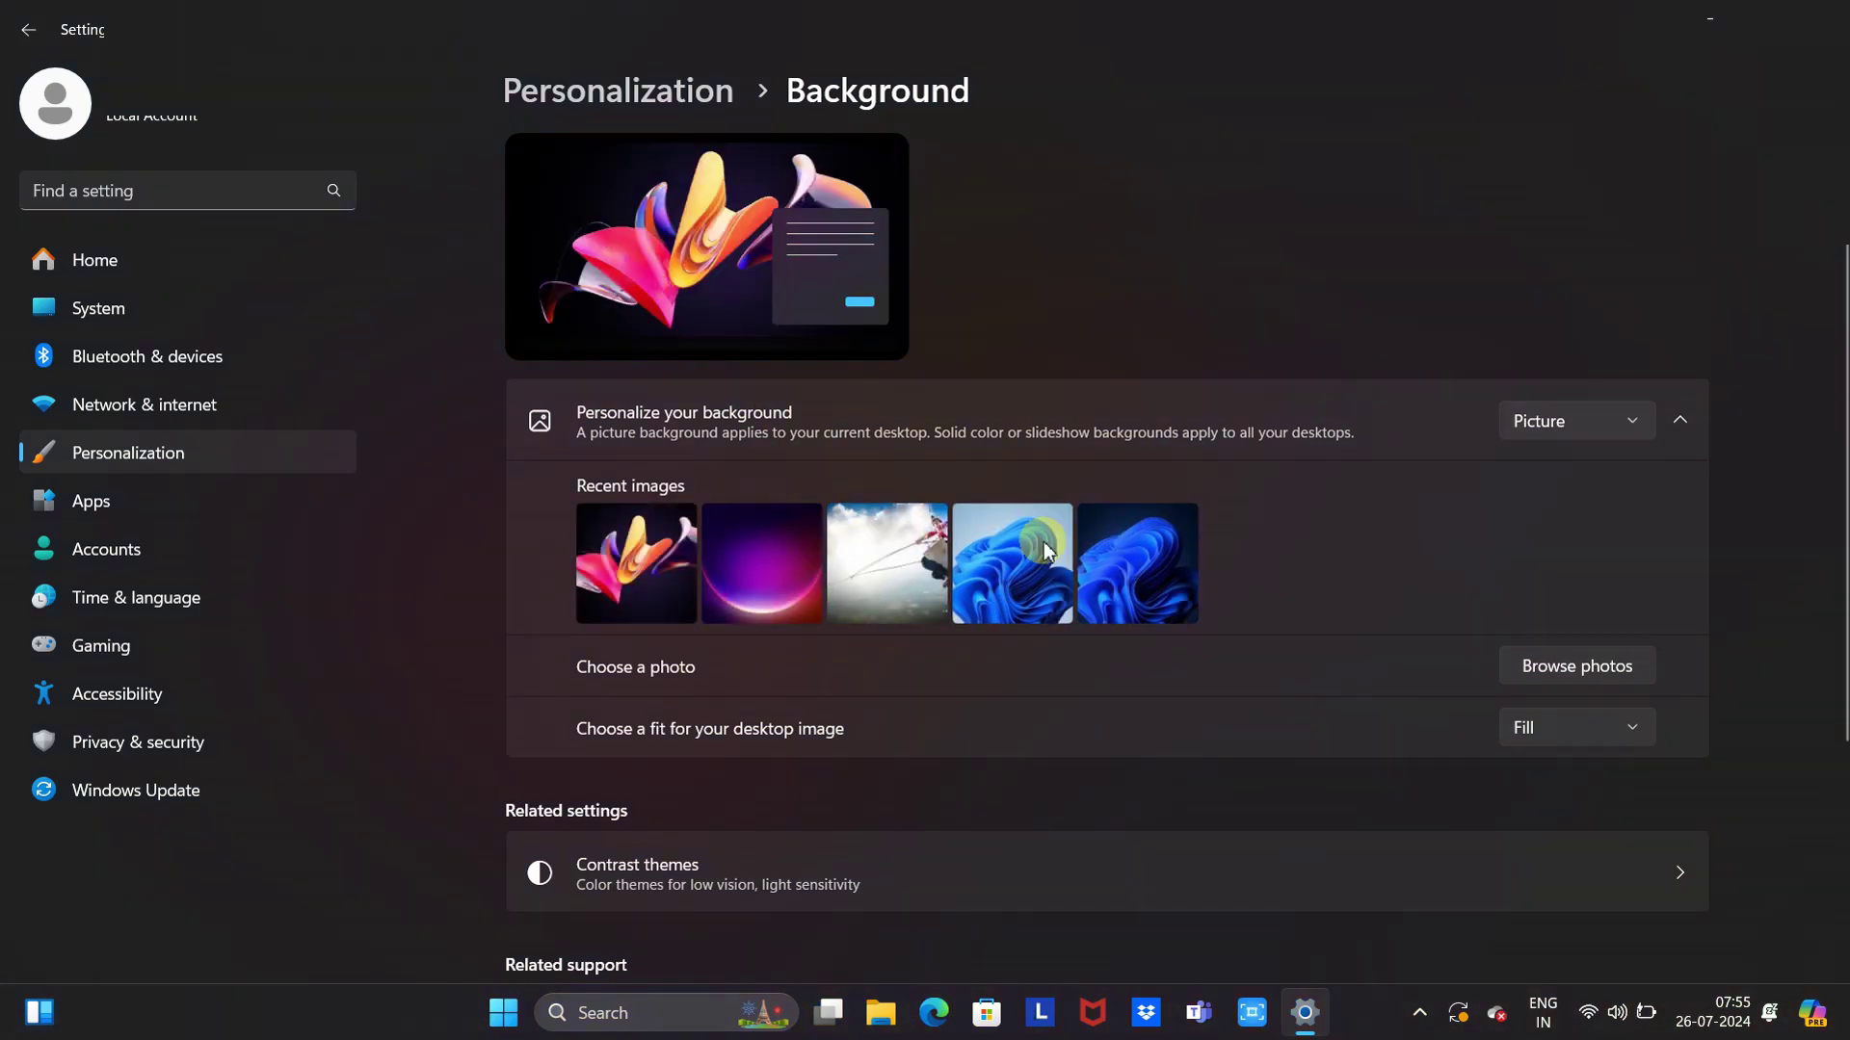
click(1710, 20)
Step: Apply the purple glow picture as wallpaper and check it on the desktop
click(1305, 1013)
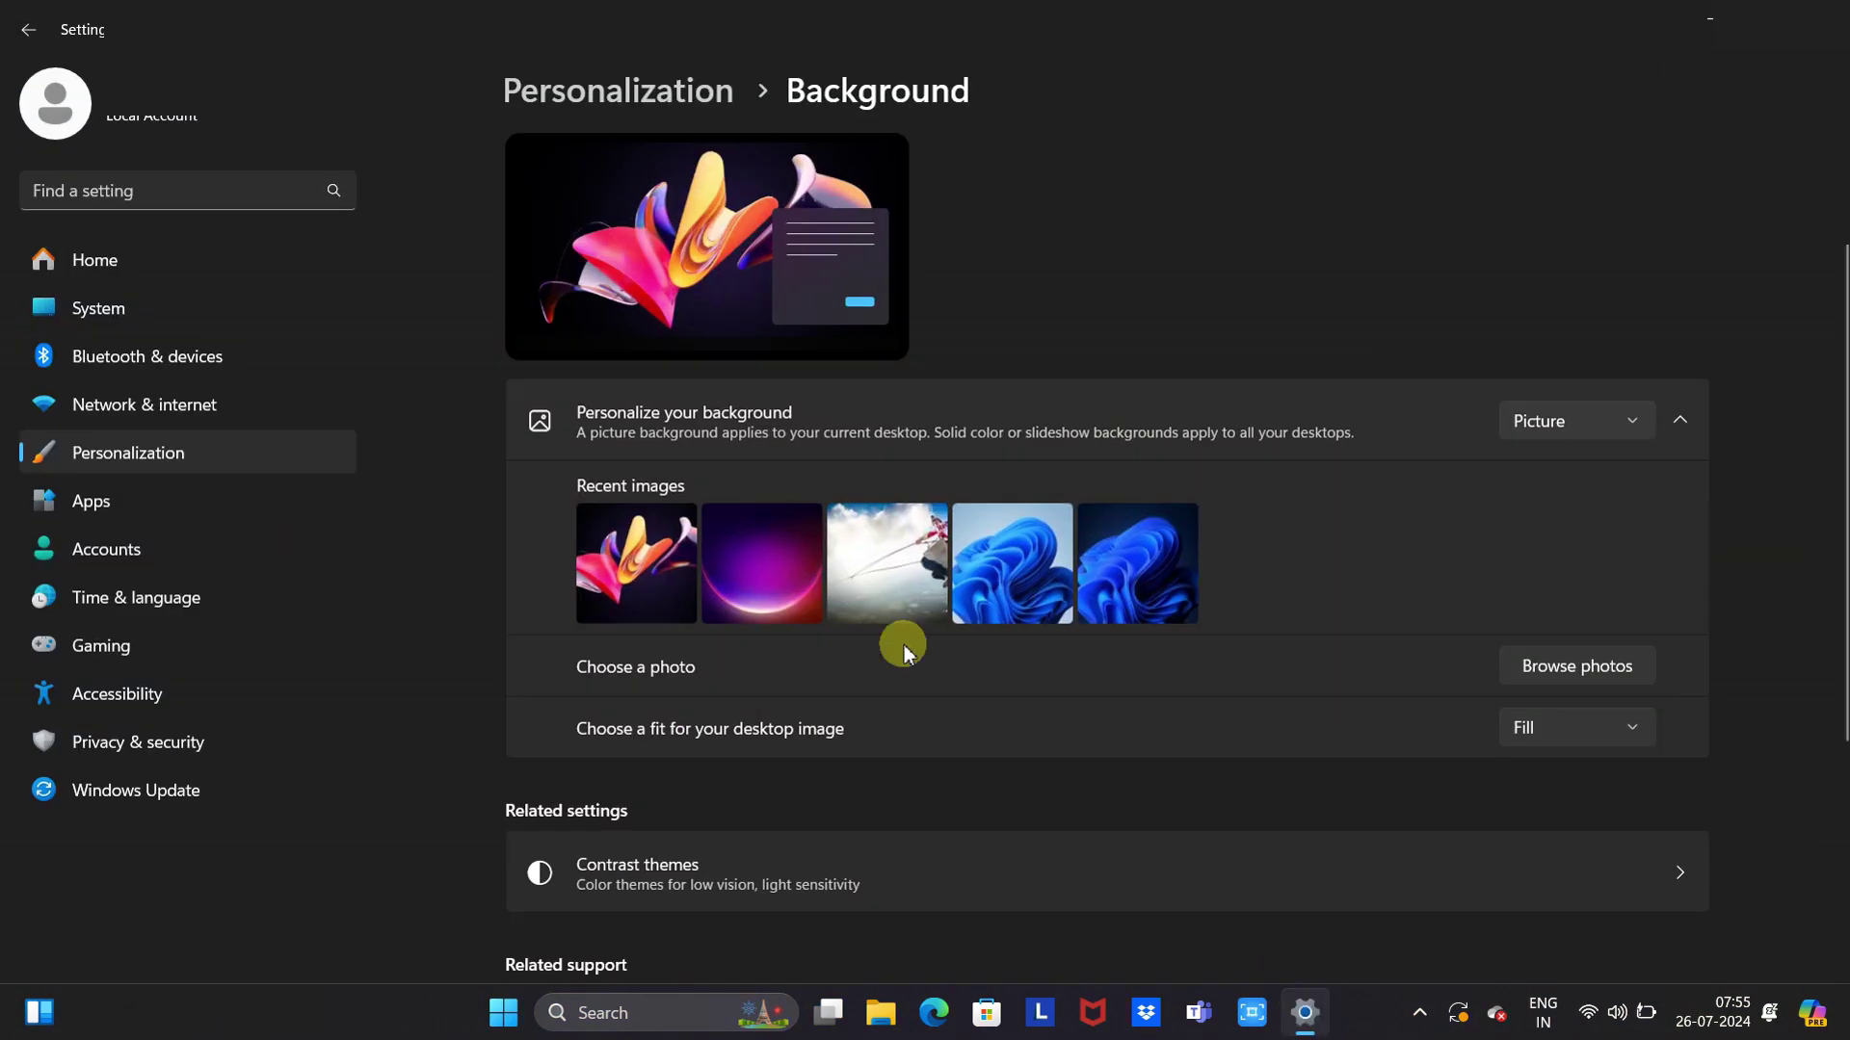
click(762, 563)
click(1710, 20)
click(1306, 1012)
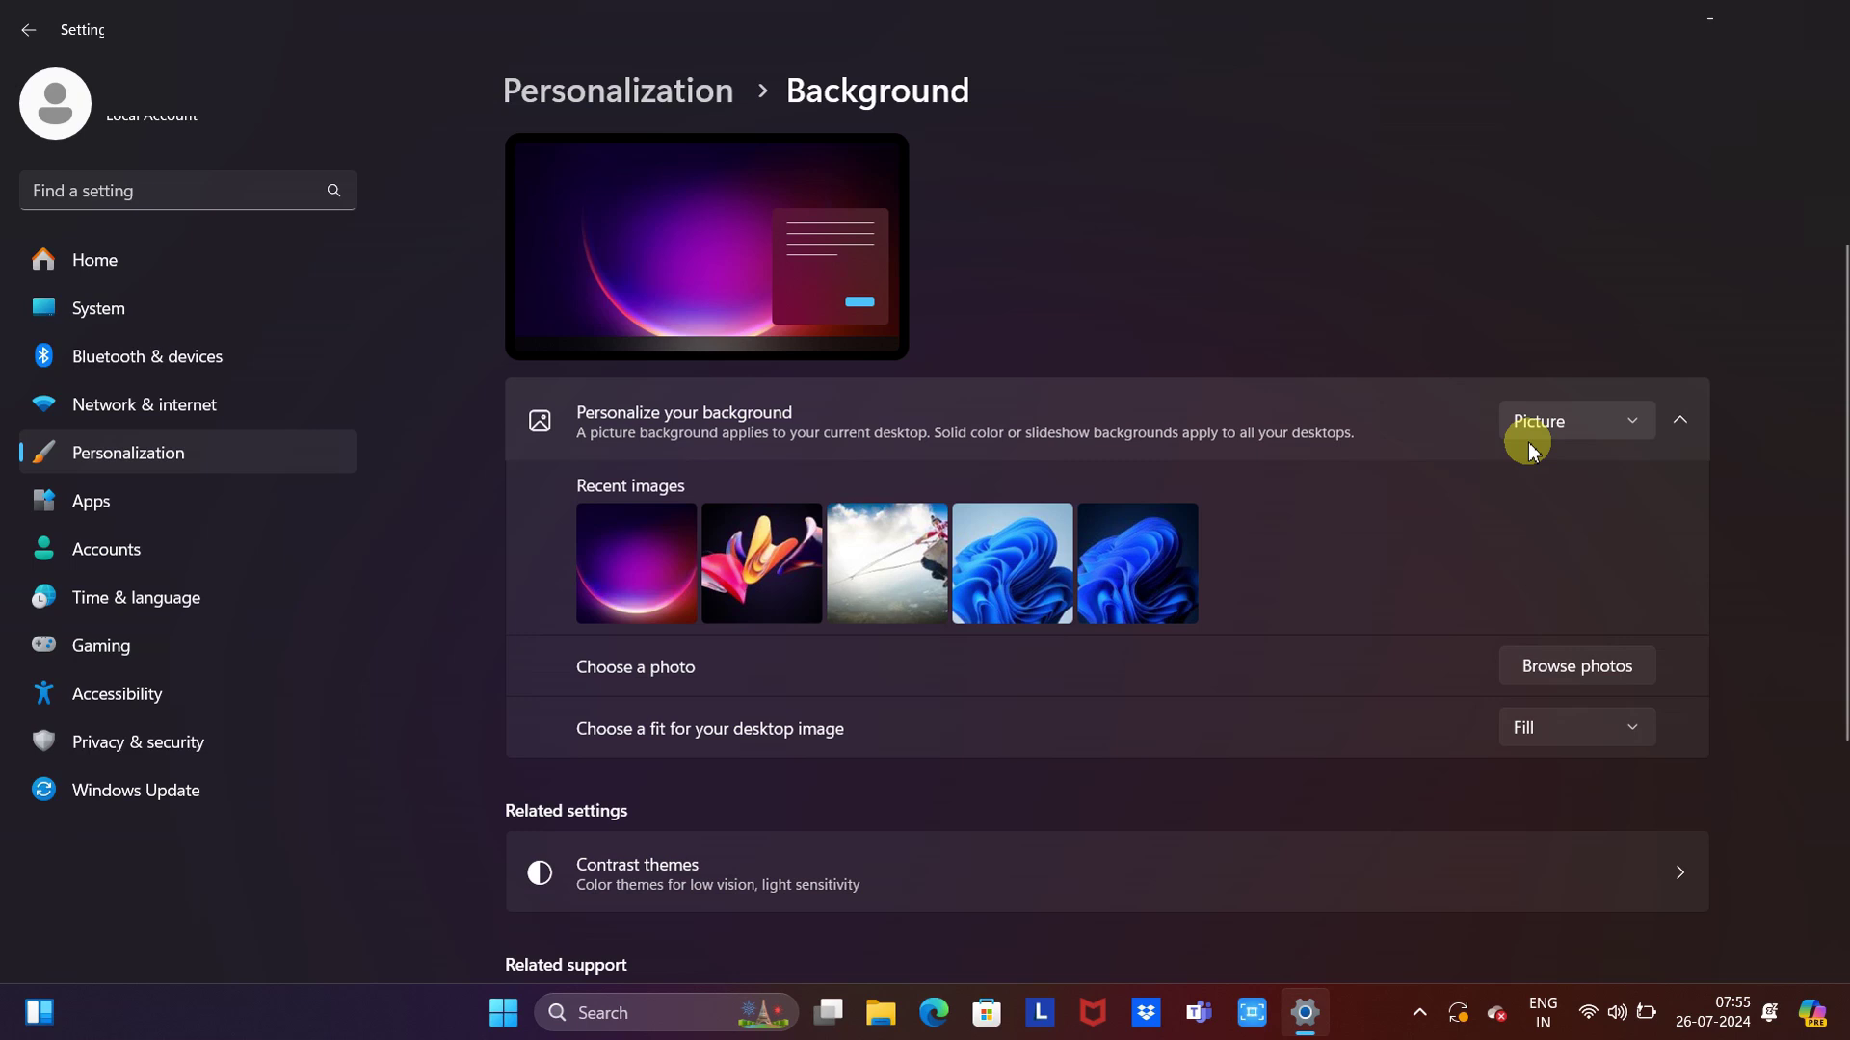
Step: Switch the background to a solid blue colour and check the desktop
click(1634, 425)
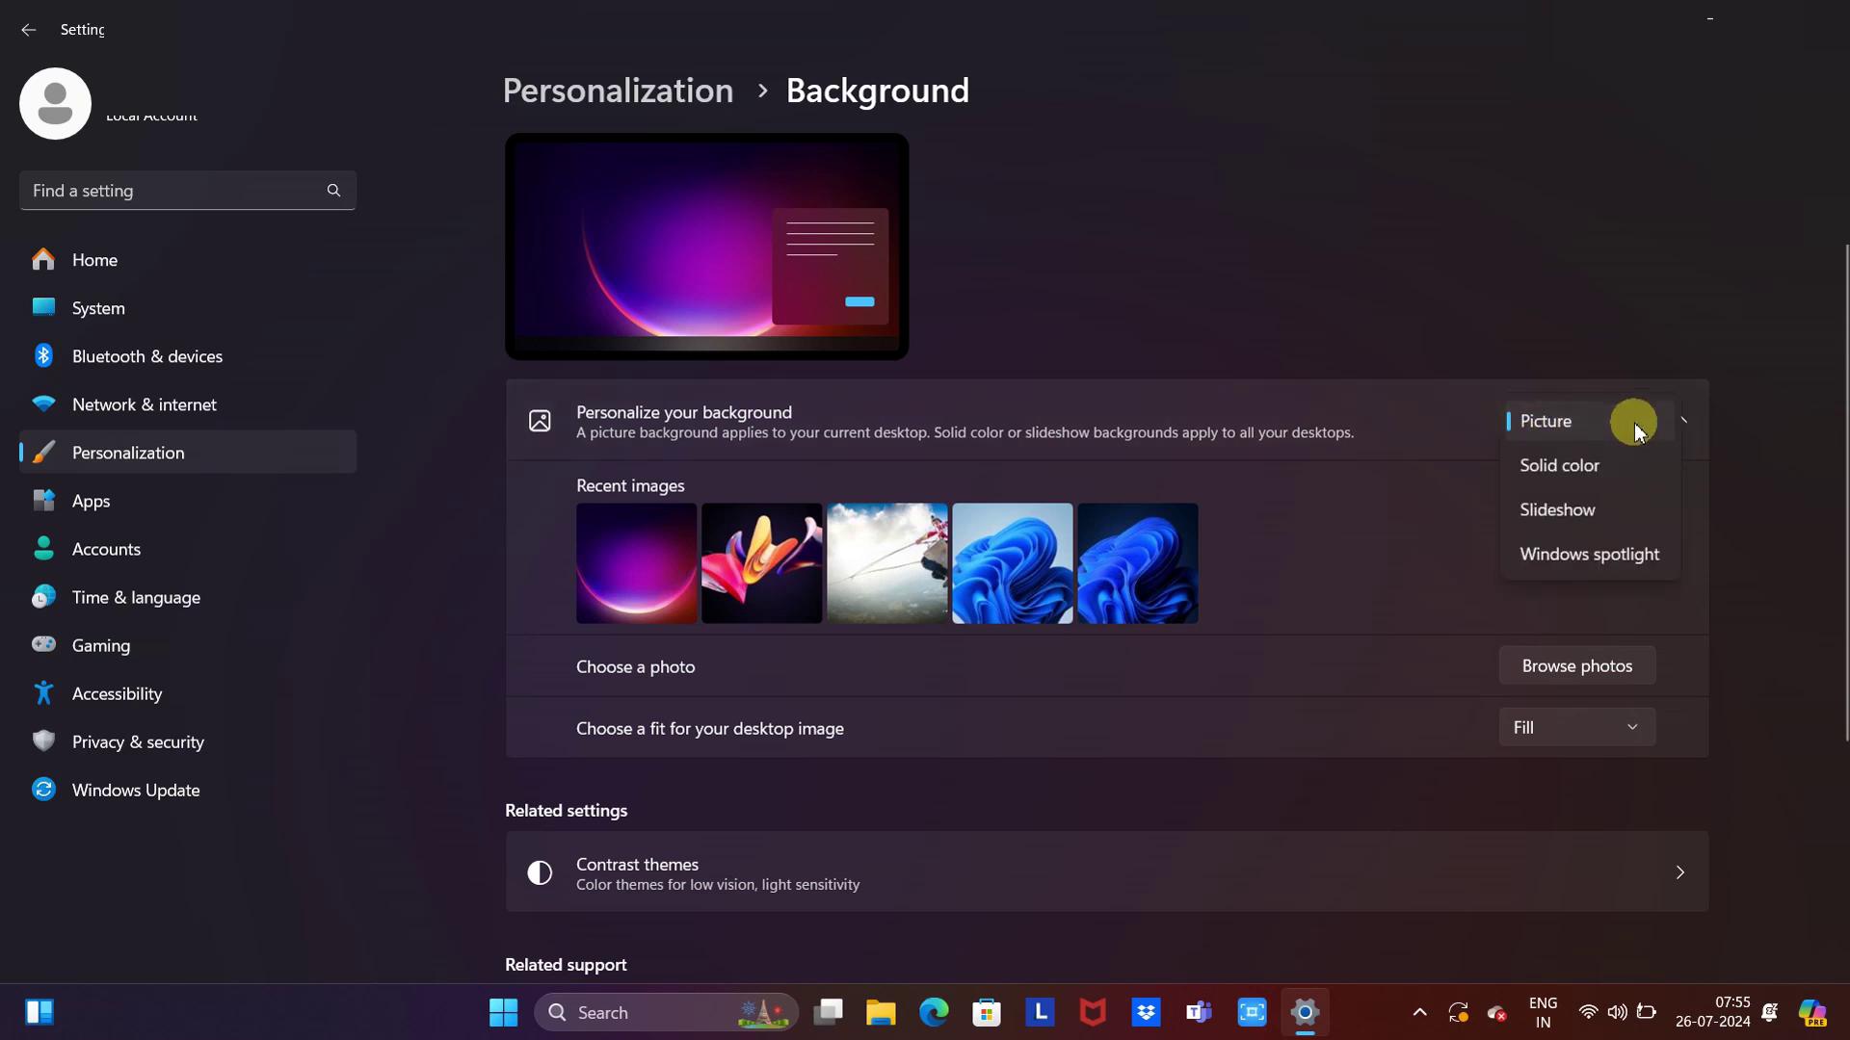
click(1595, 471)
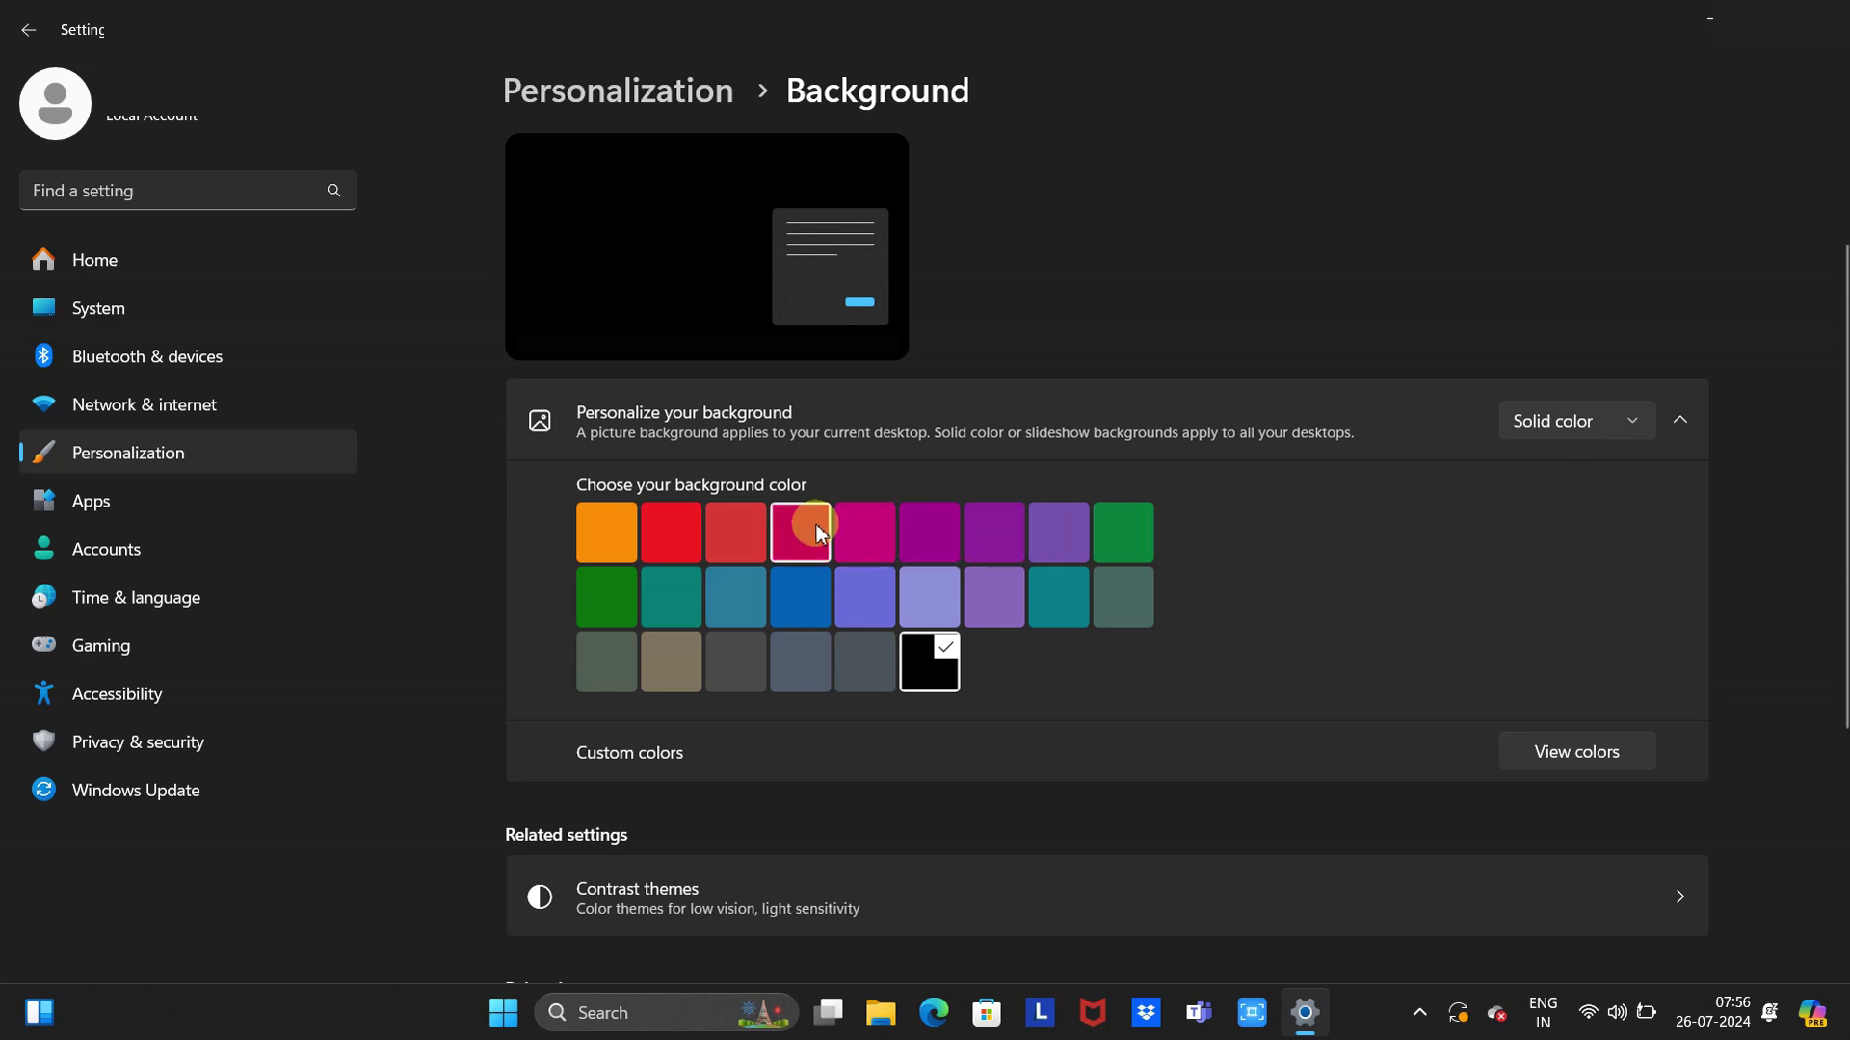
click(673, 533)
click(791, 597)
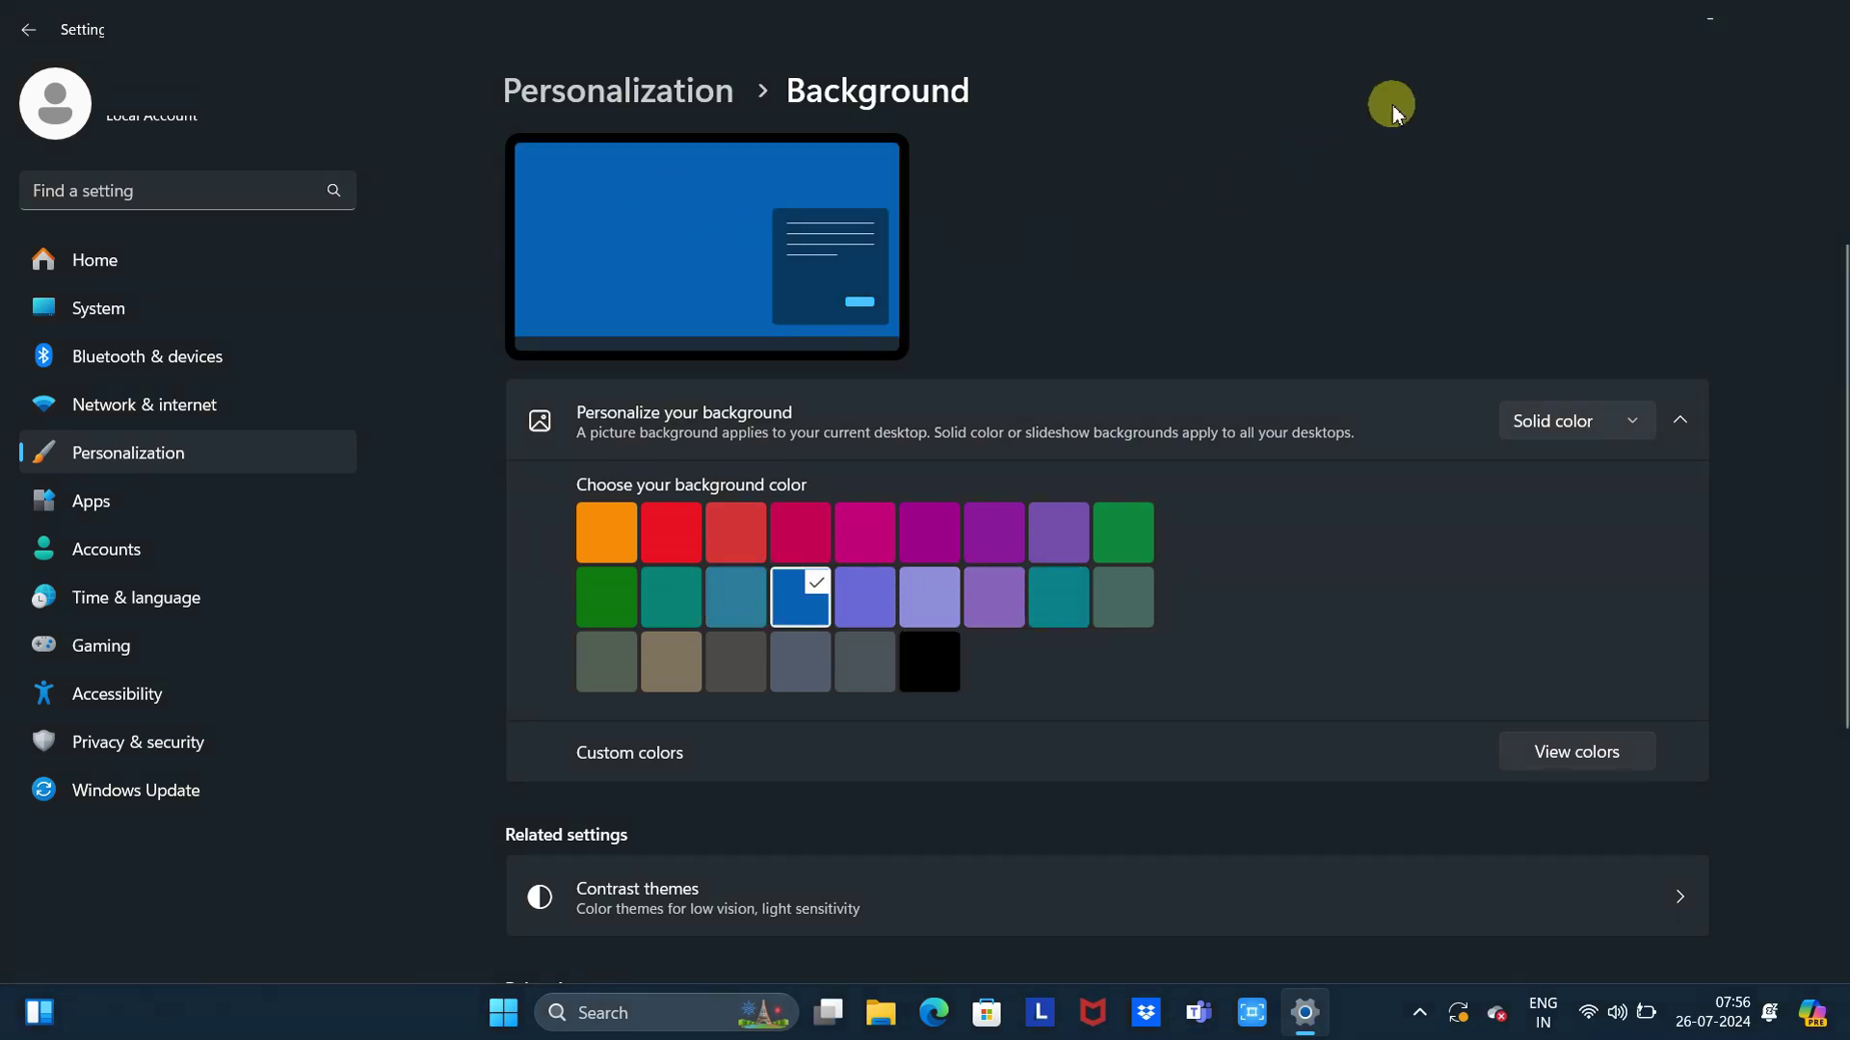
click(1703, 26)
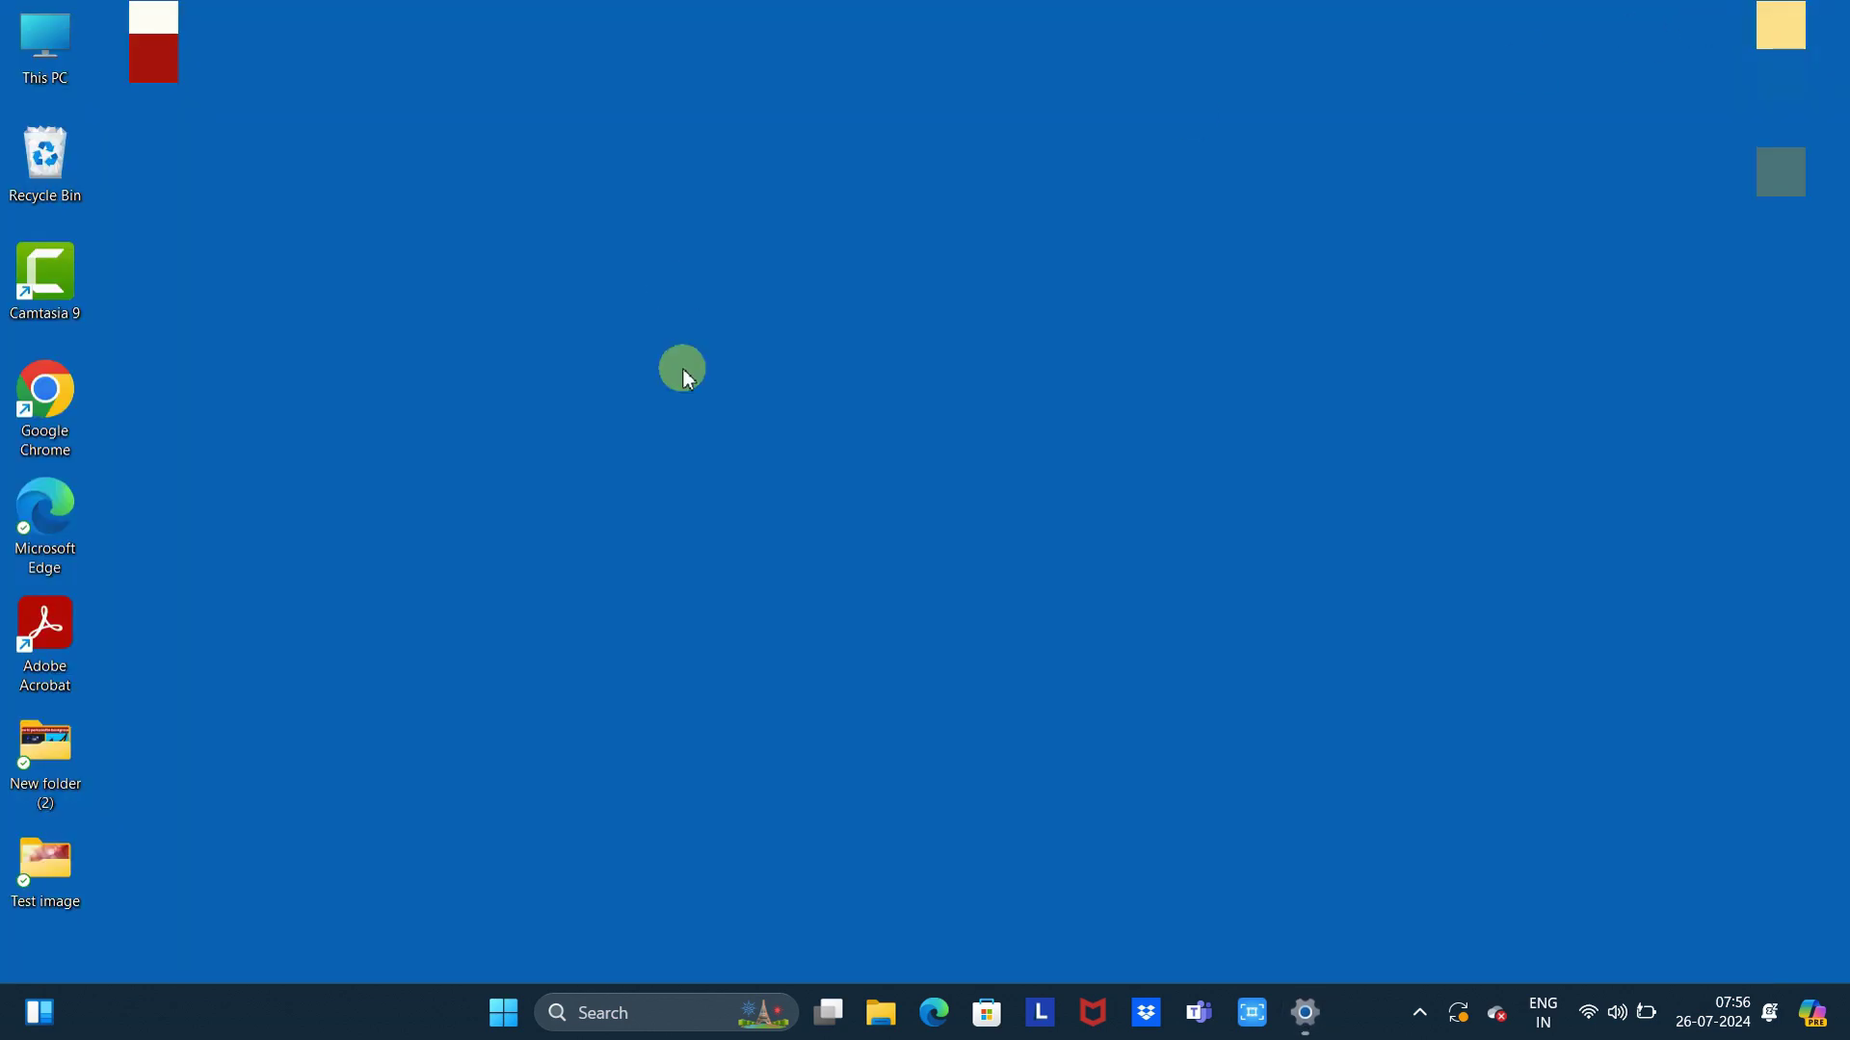
click(1304, 1010)
Step: Change the solid background colour to black and check the desktop
click(941, 659)
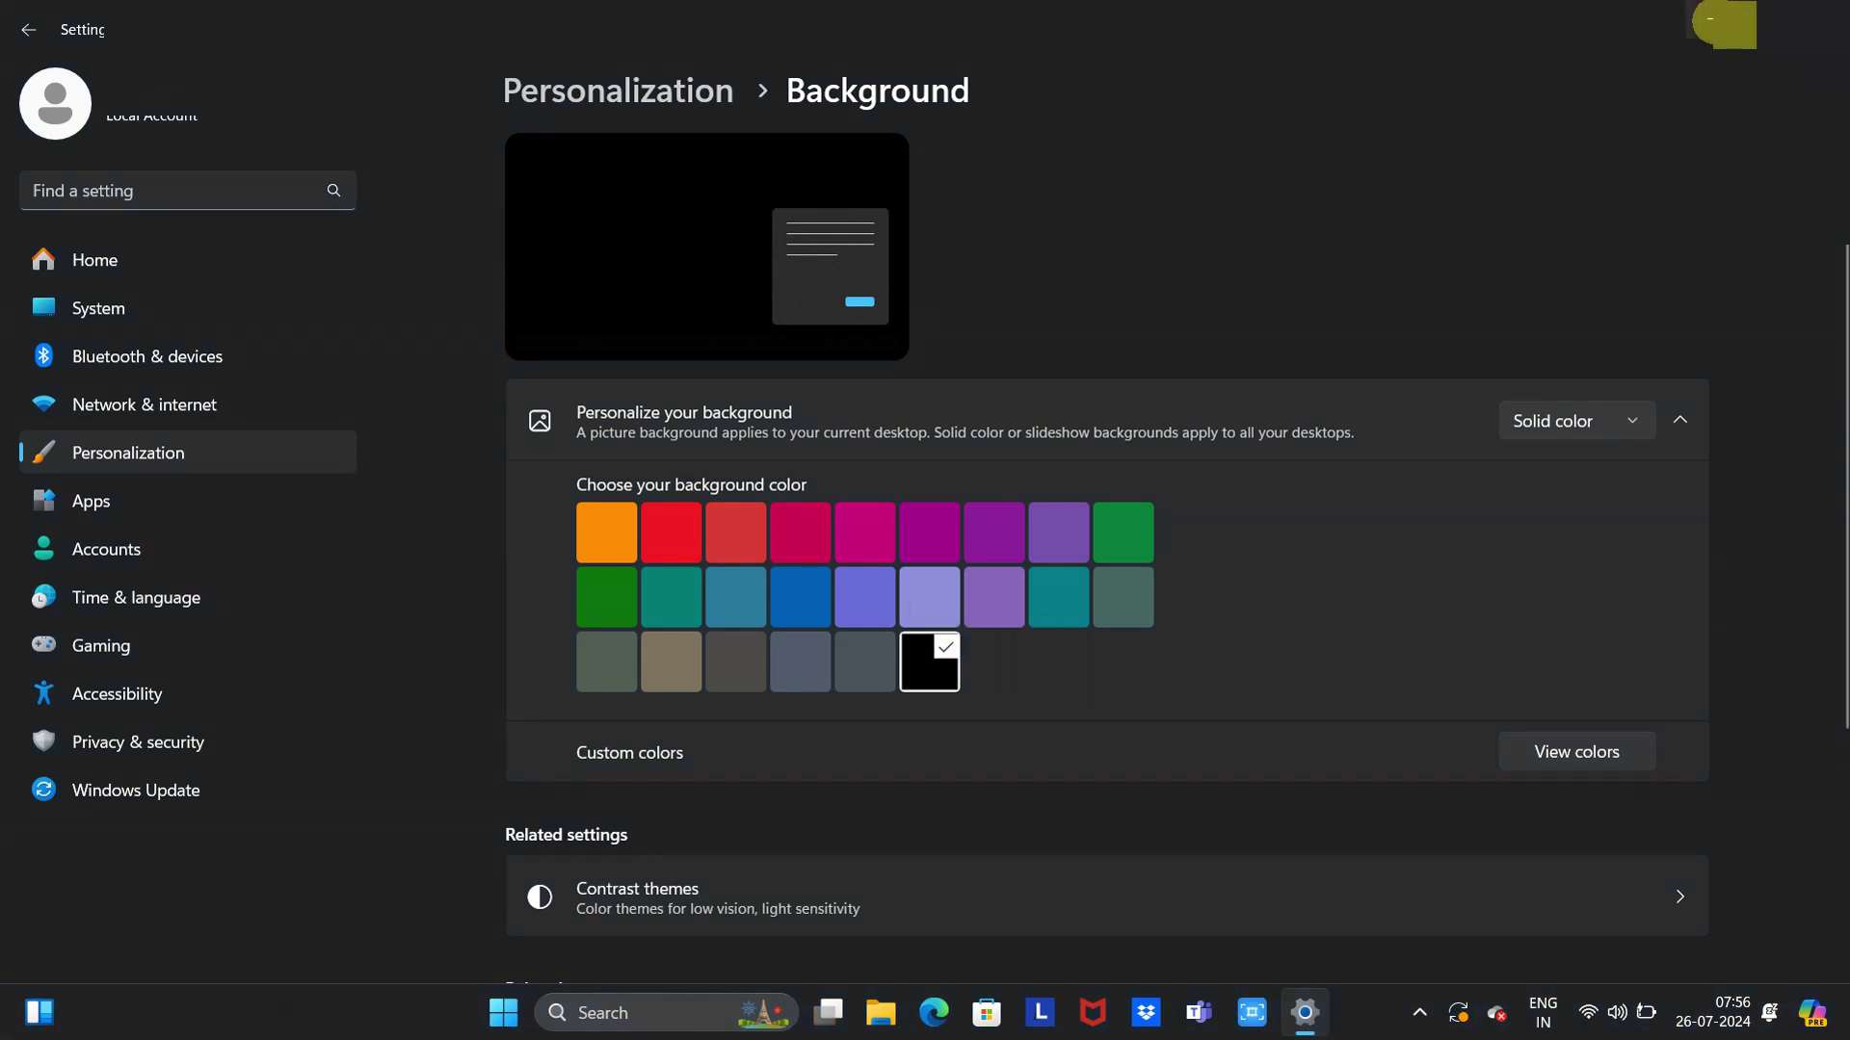
click(1721, 20)
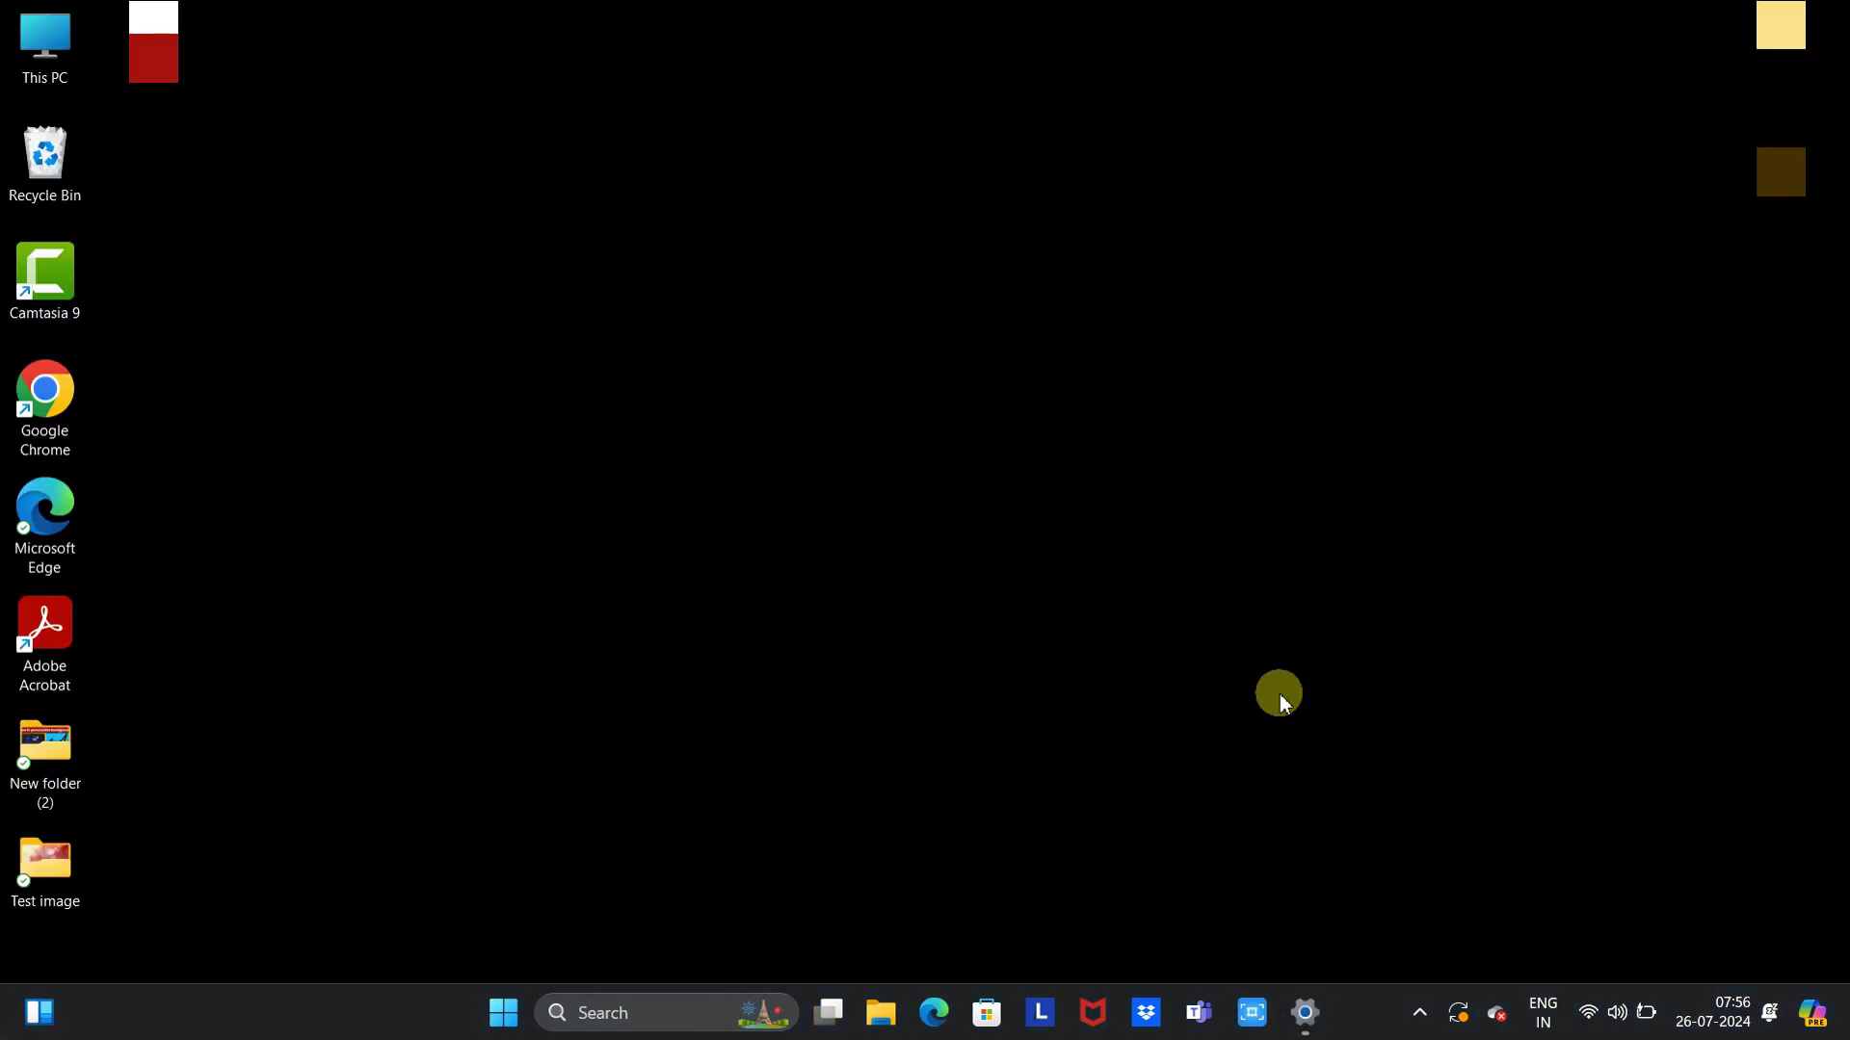
click(1301, 1015)
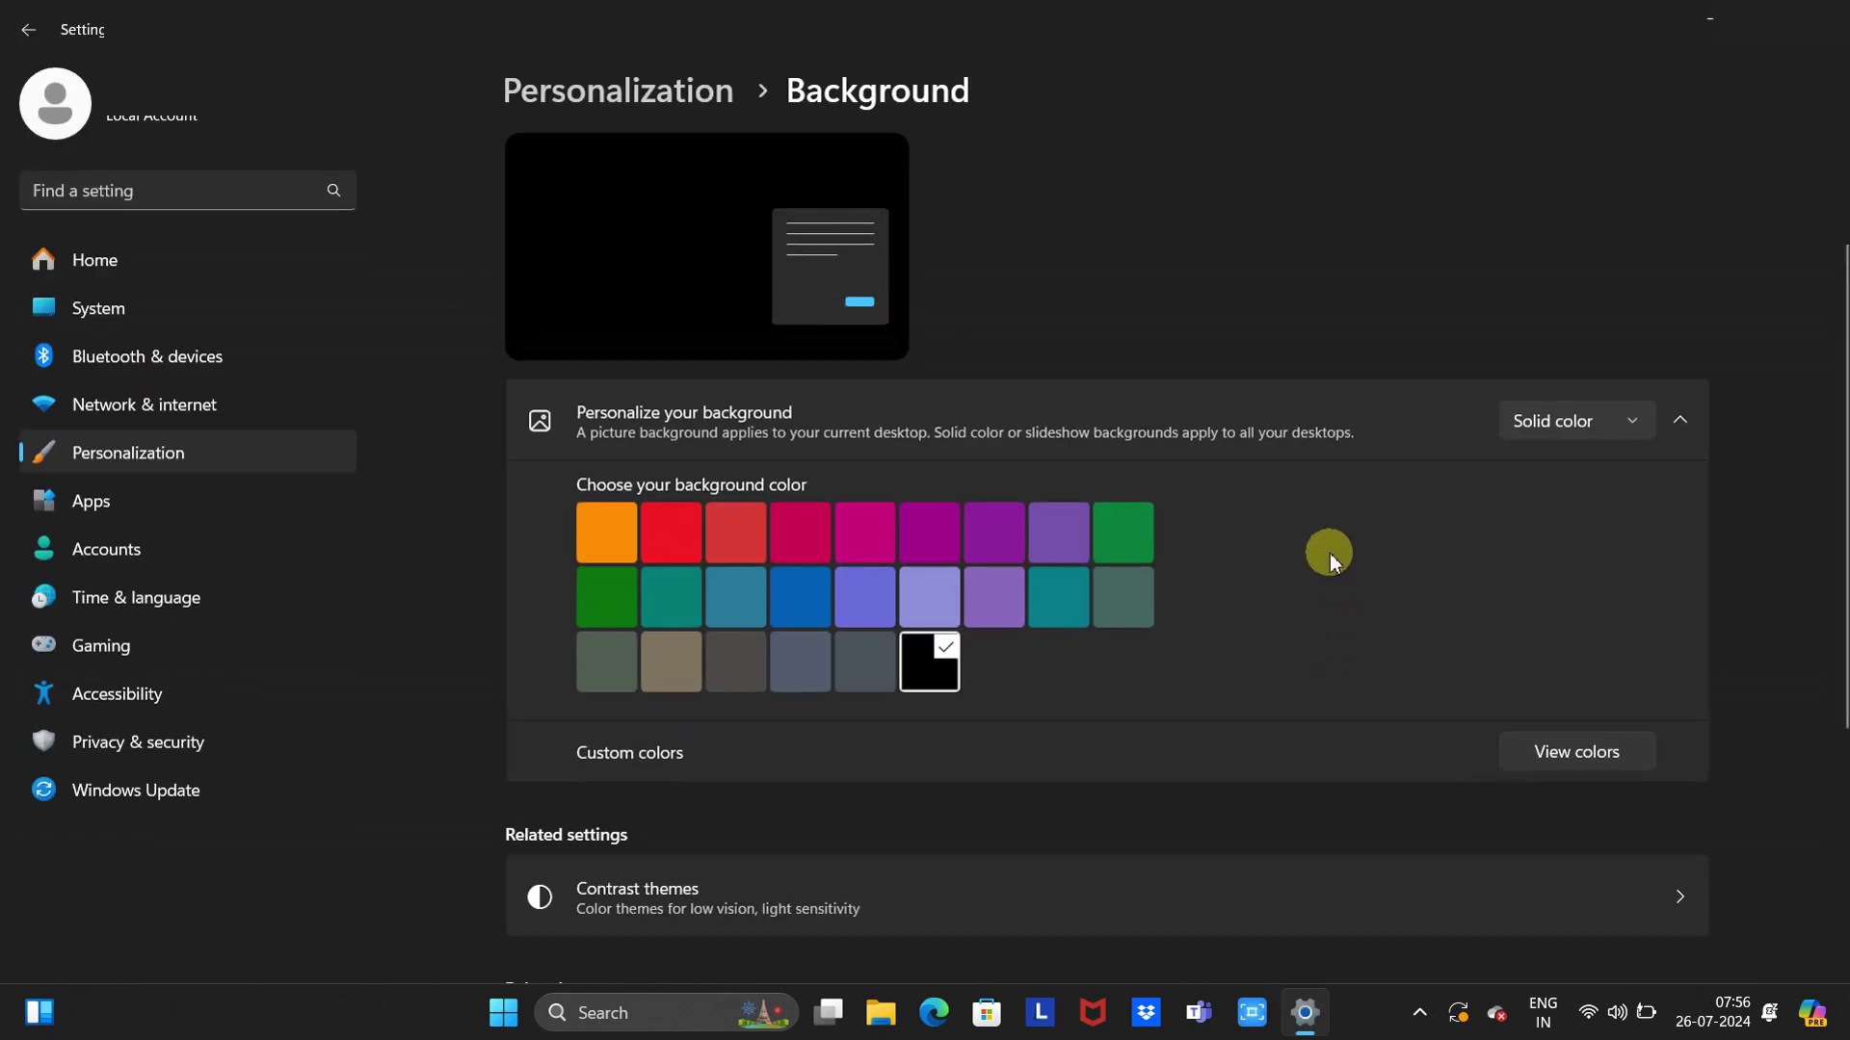
click(1637, 431)
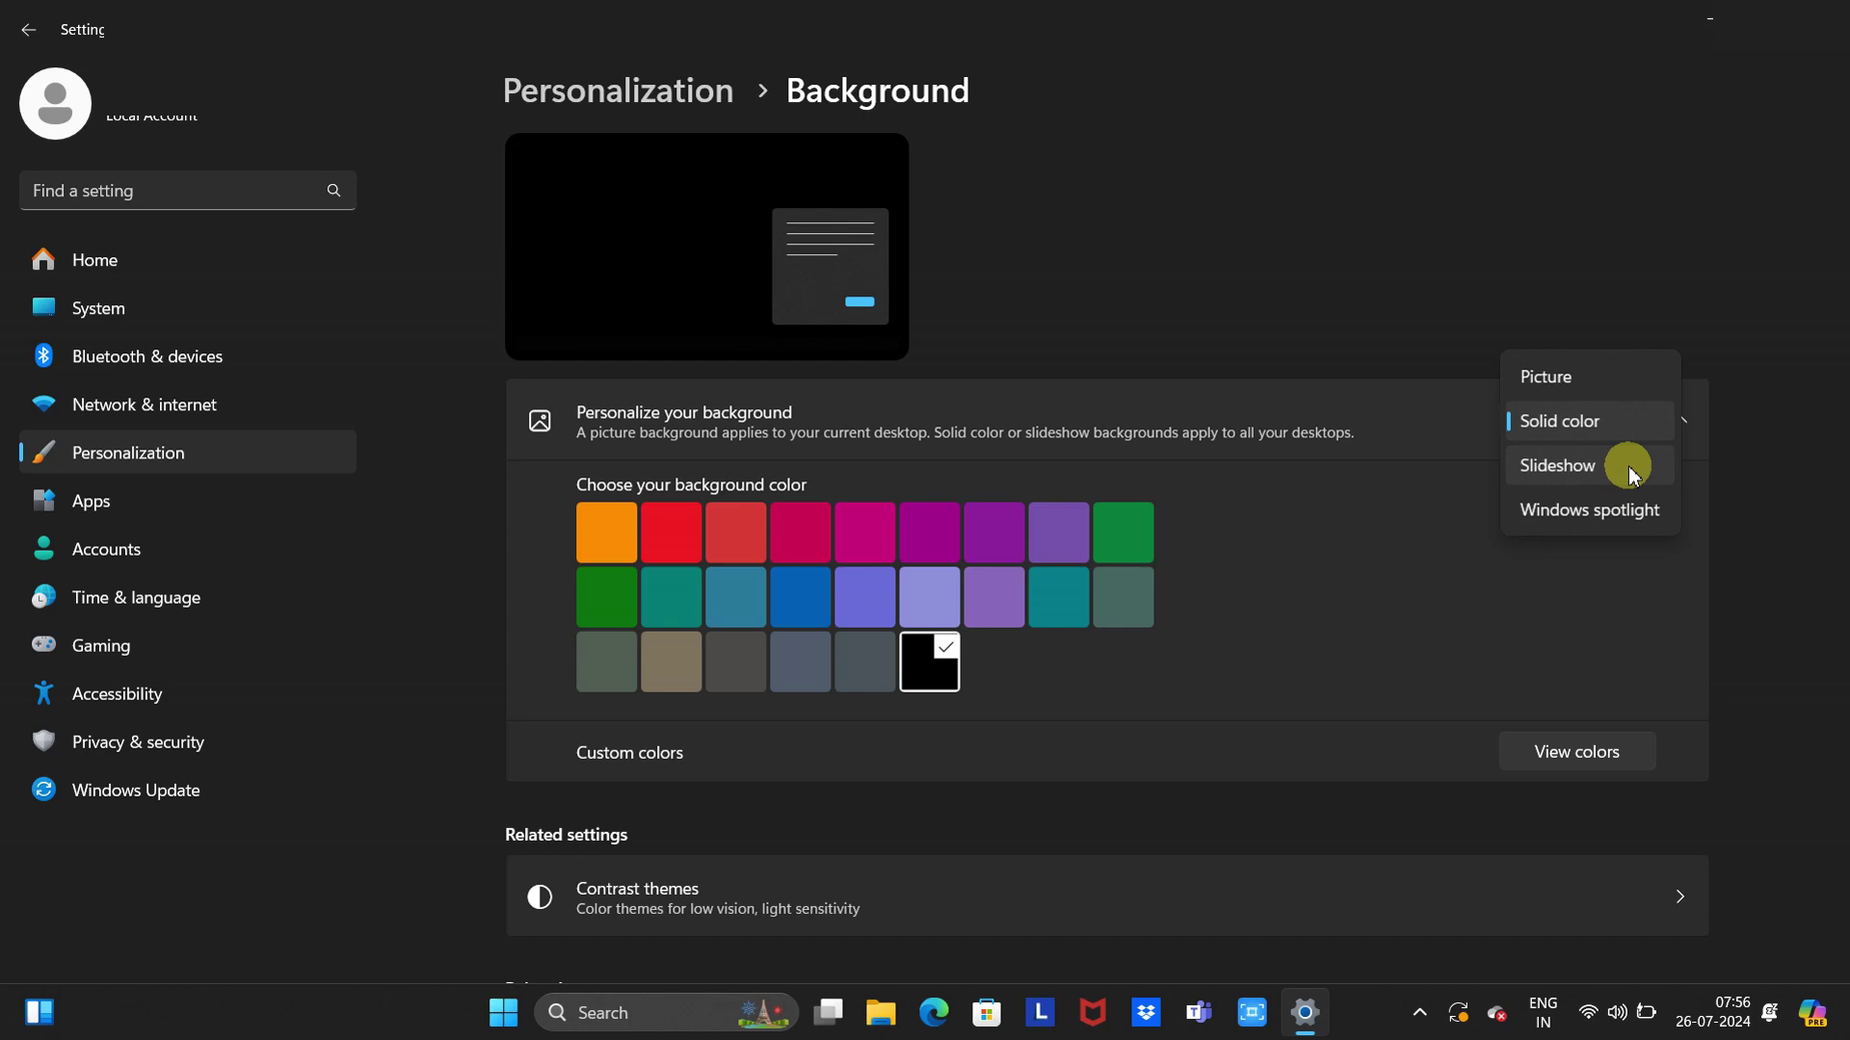
Step: Make the background a slideshow with the 'Test image' folder as its album
click(1634, 469)
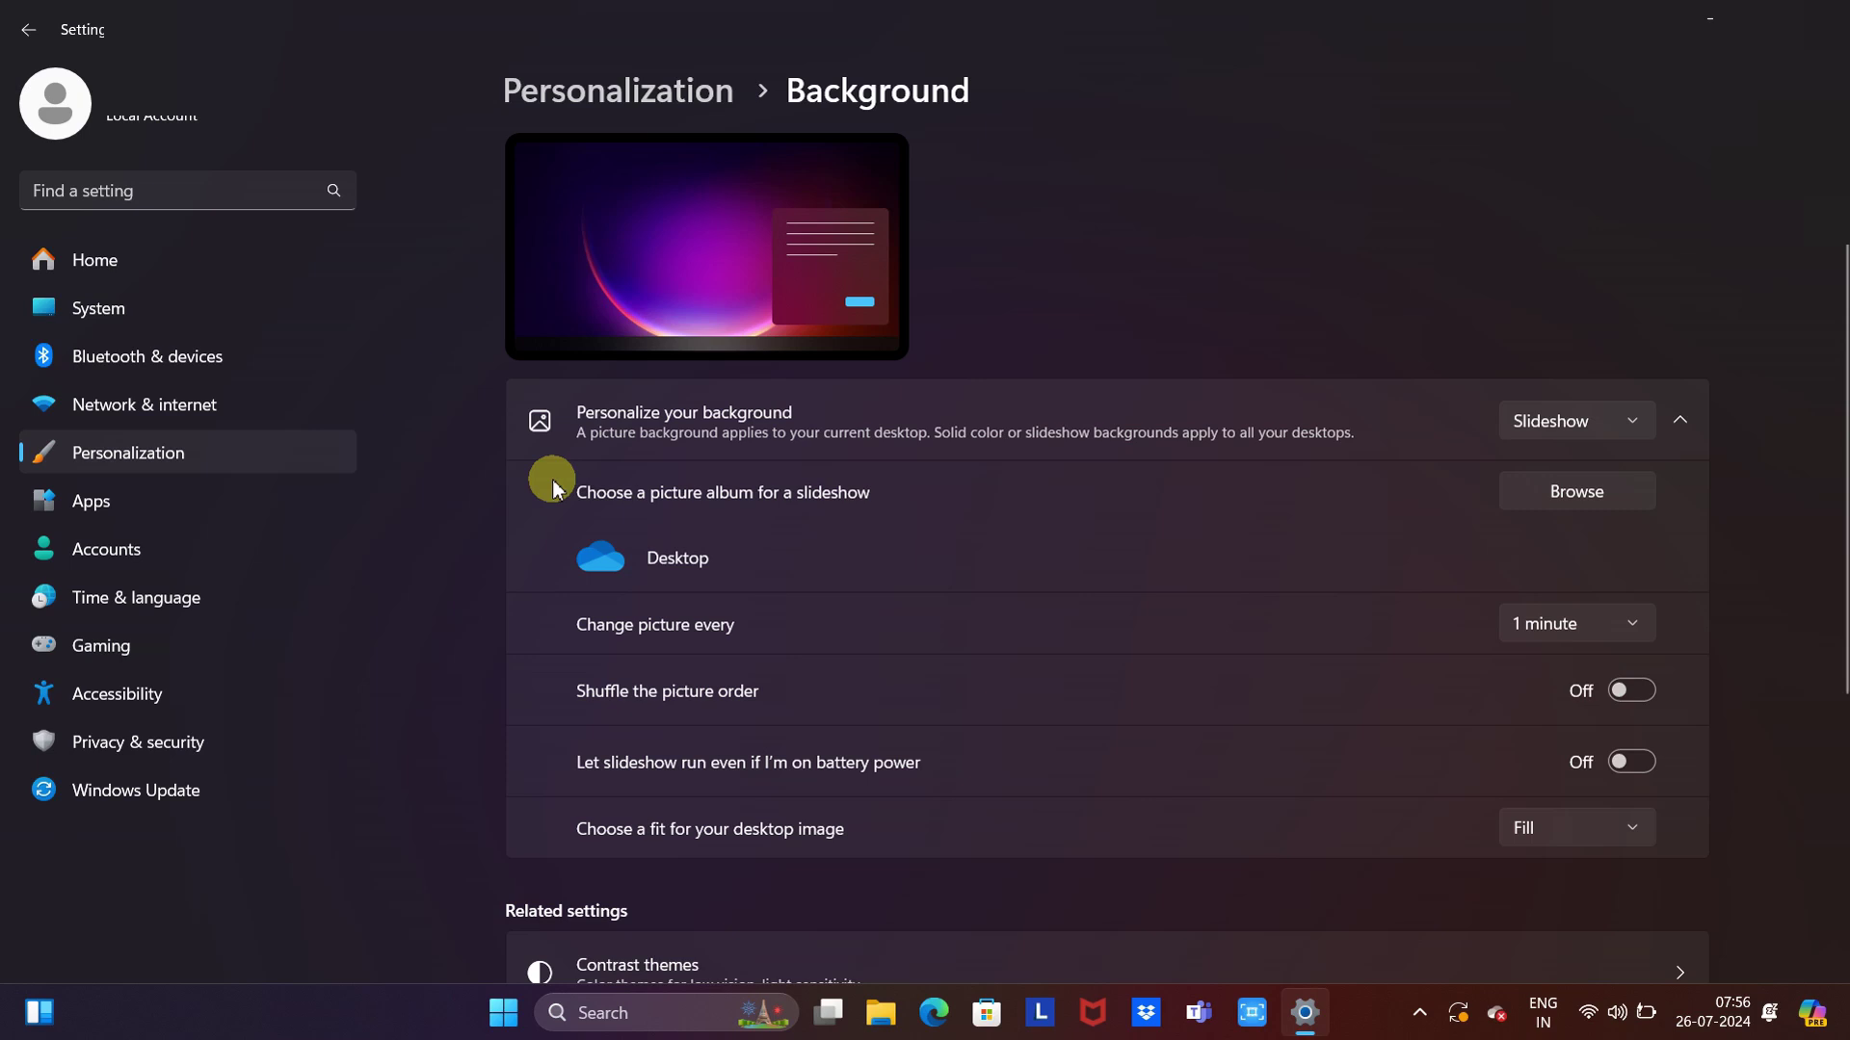
click(1588, 499)
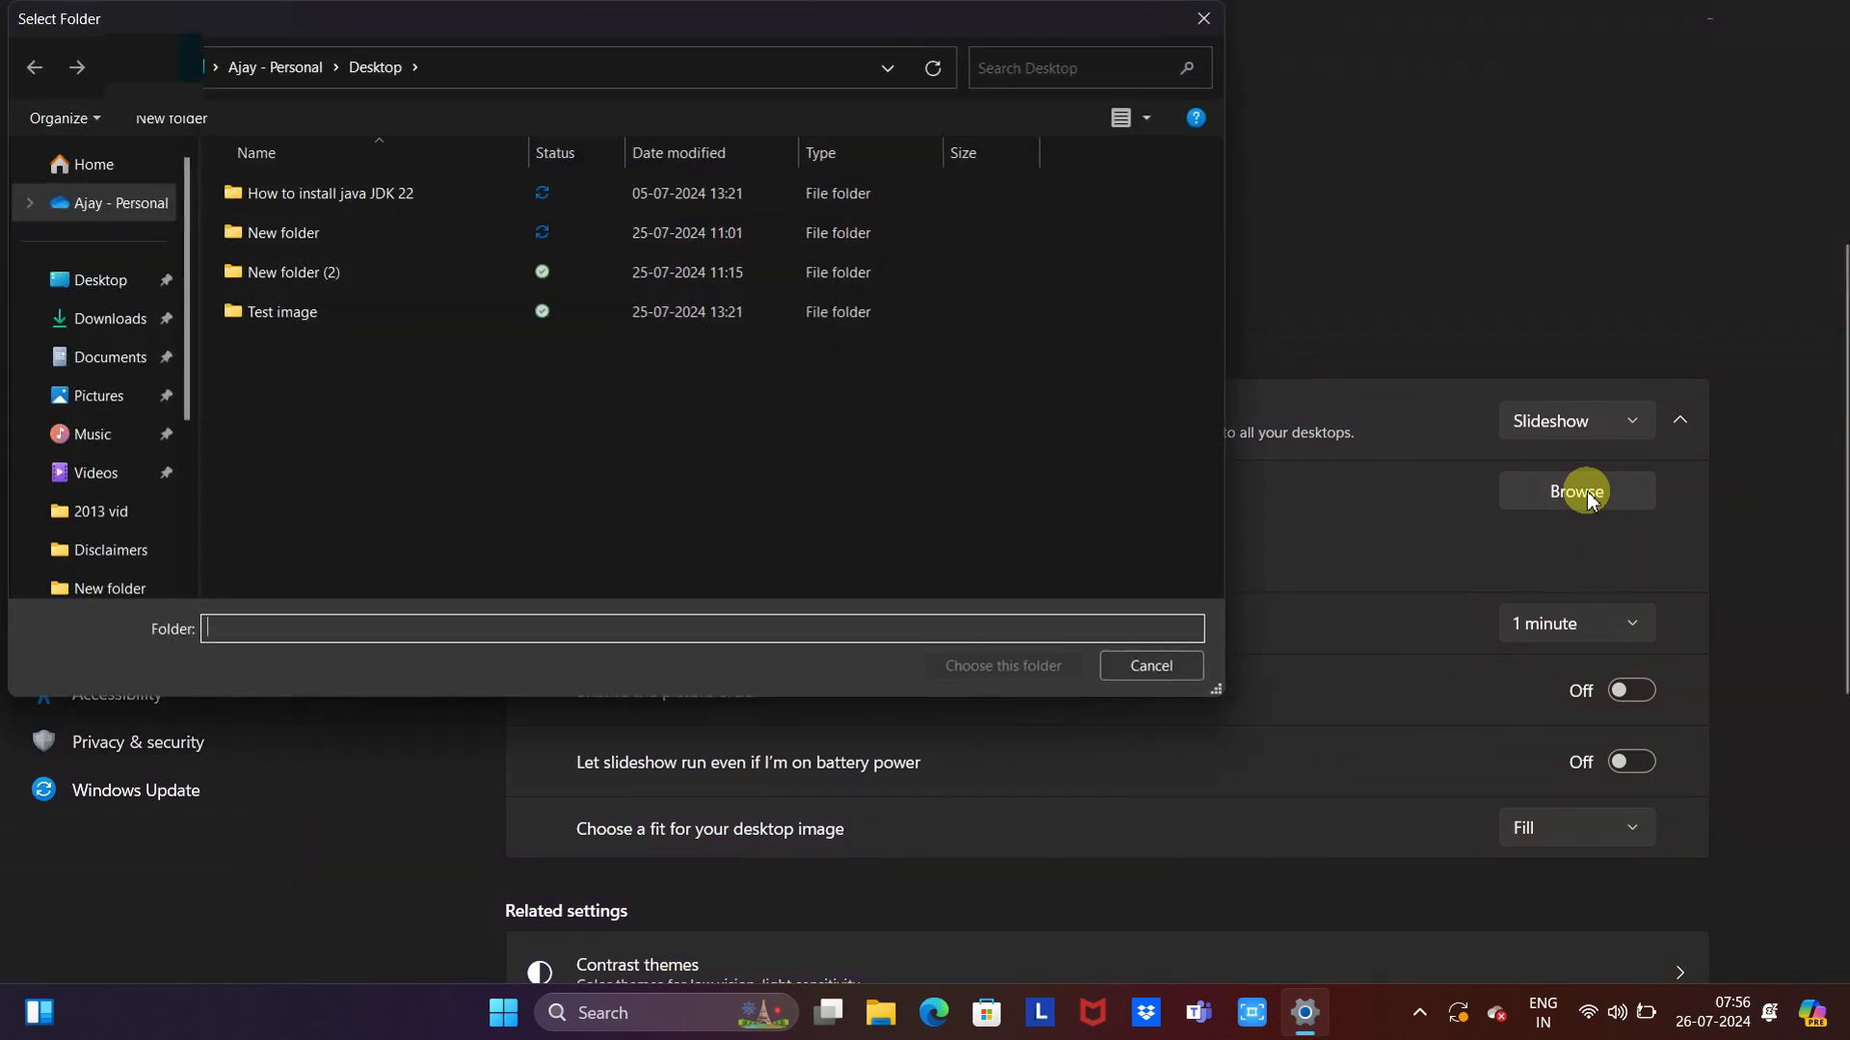
click(298, 321)
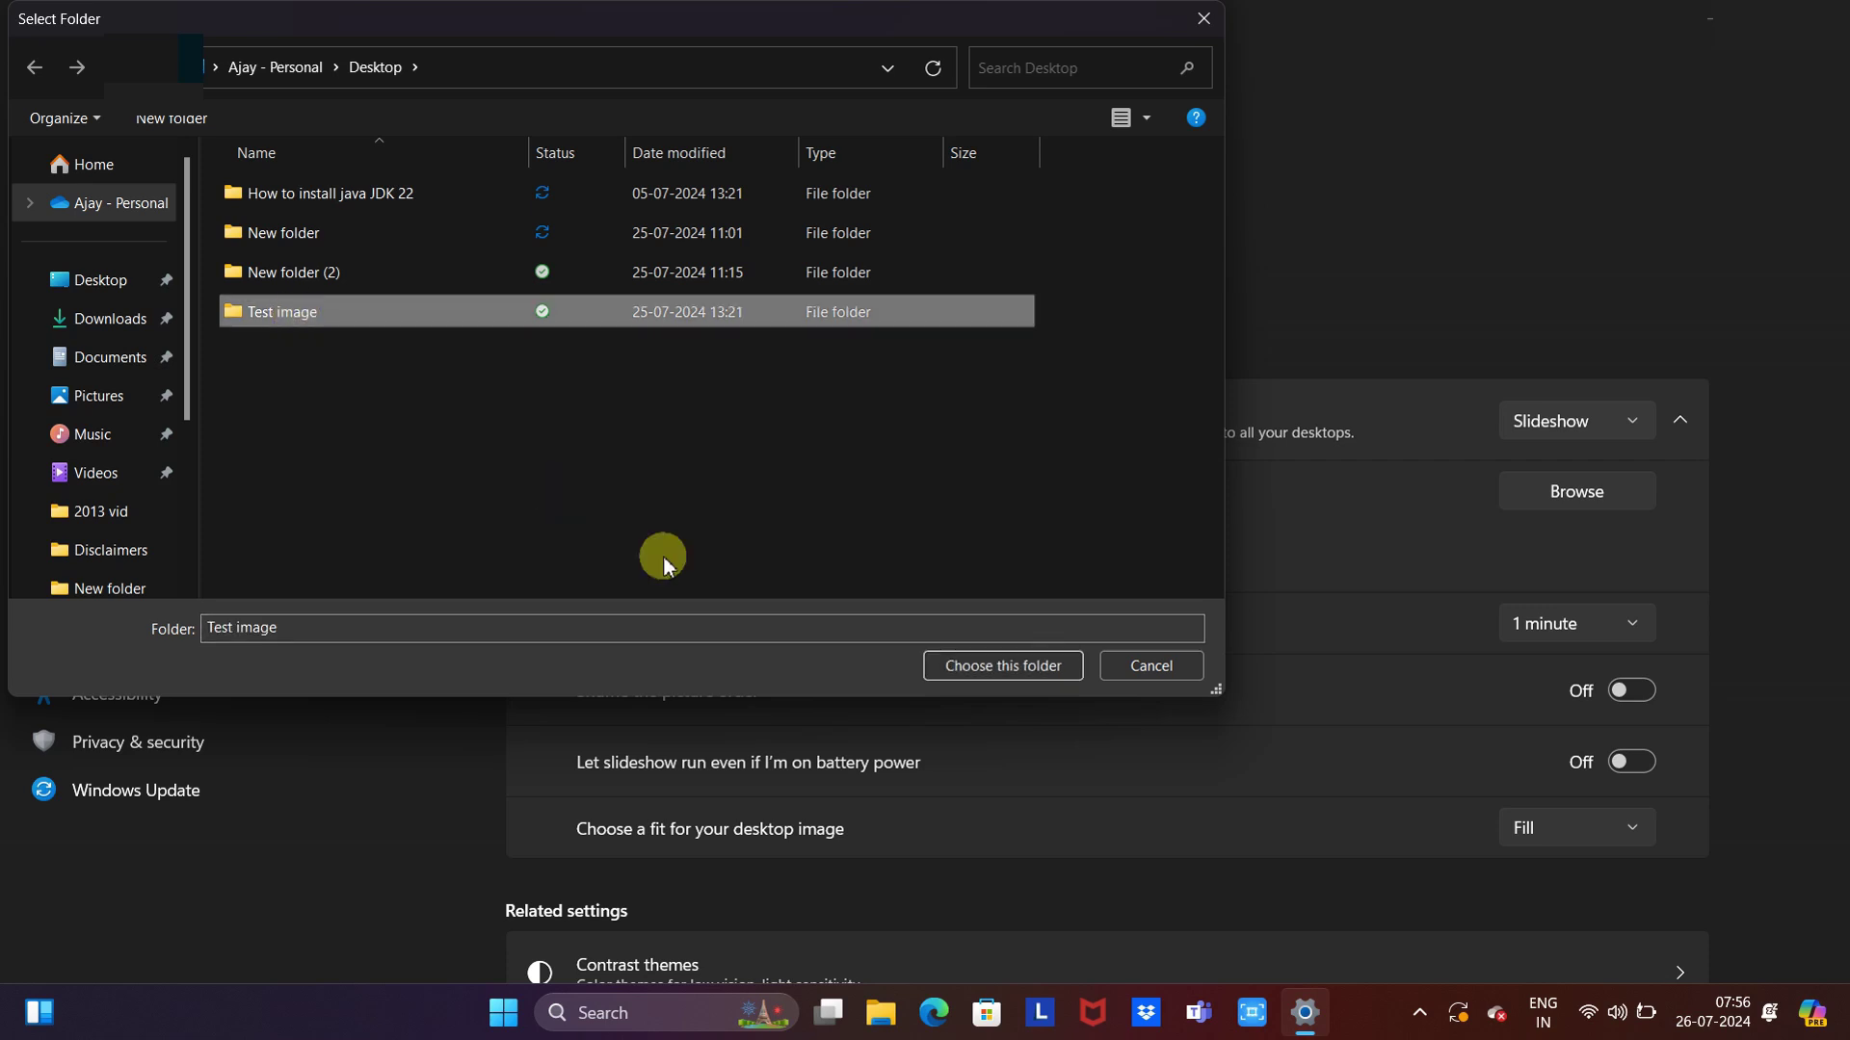
click(1019, 668)
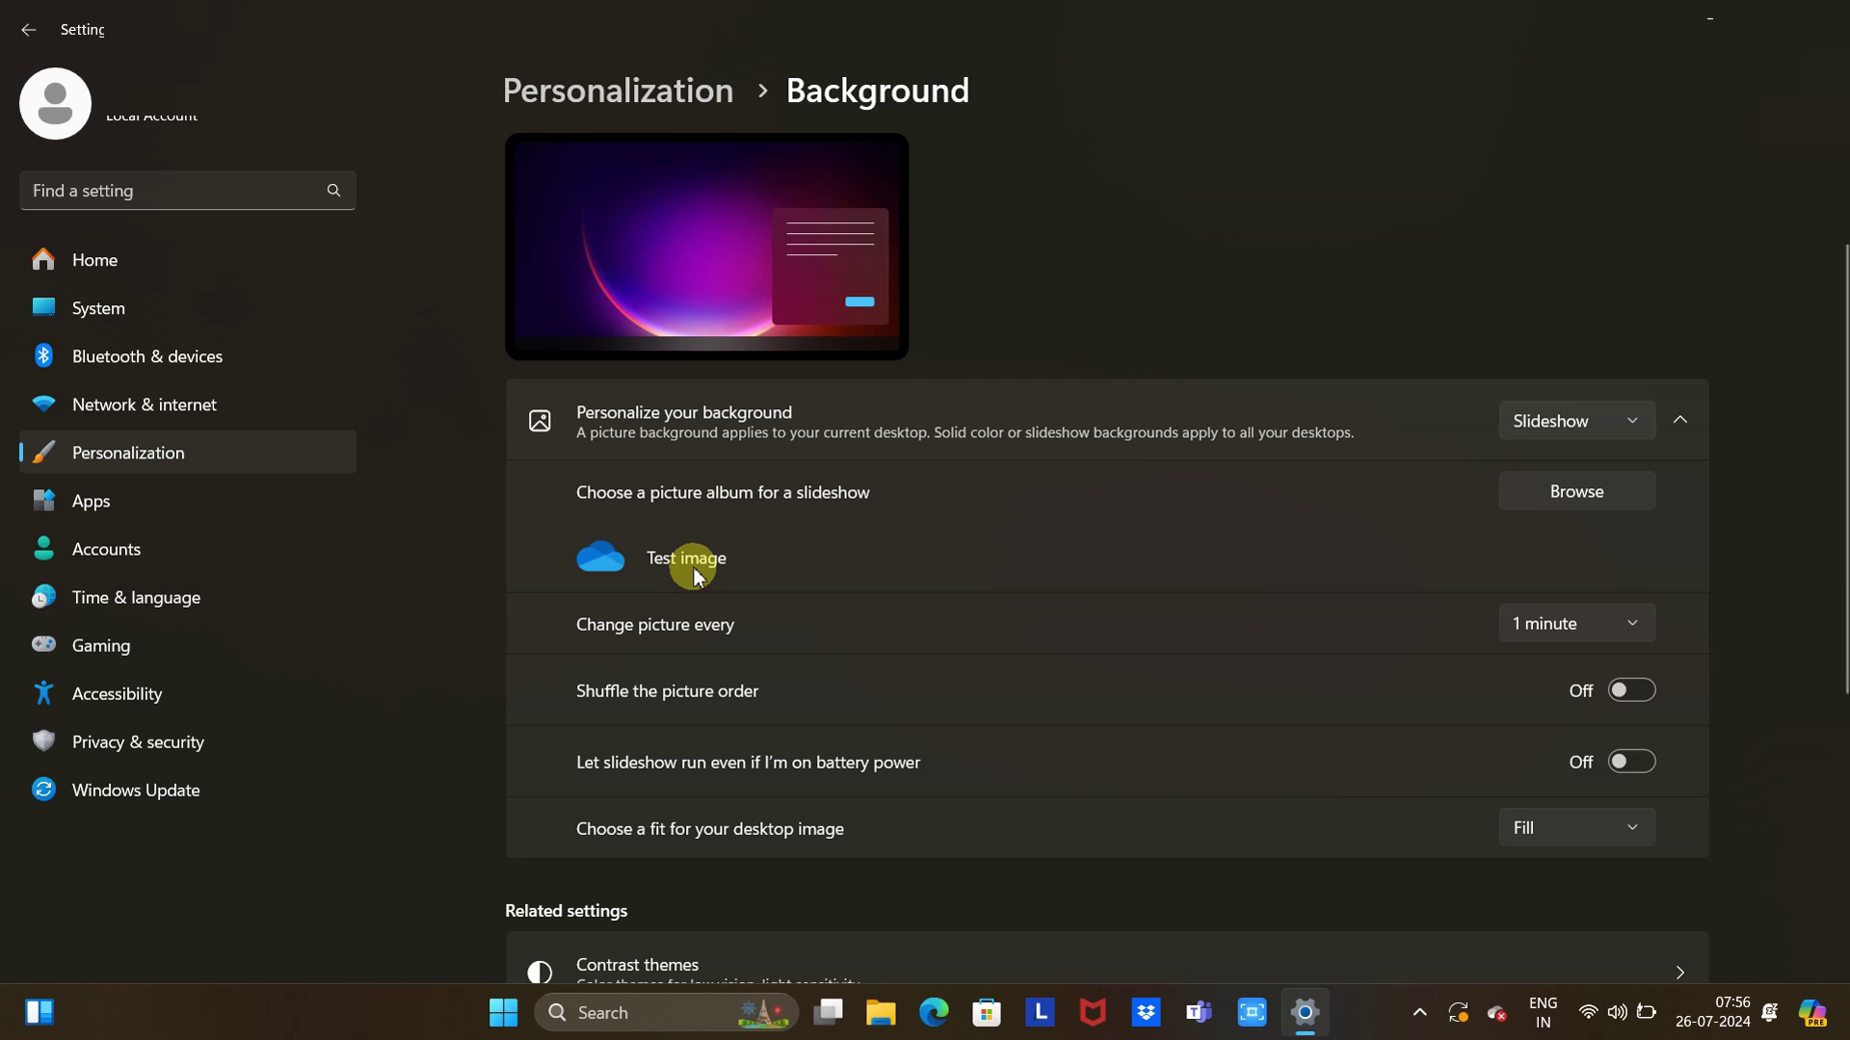
Step: Set the slideshow to change pictures every 1 minute, with shuffle left off
click(1637, 621)
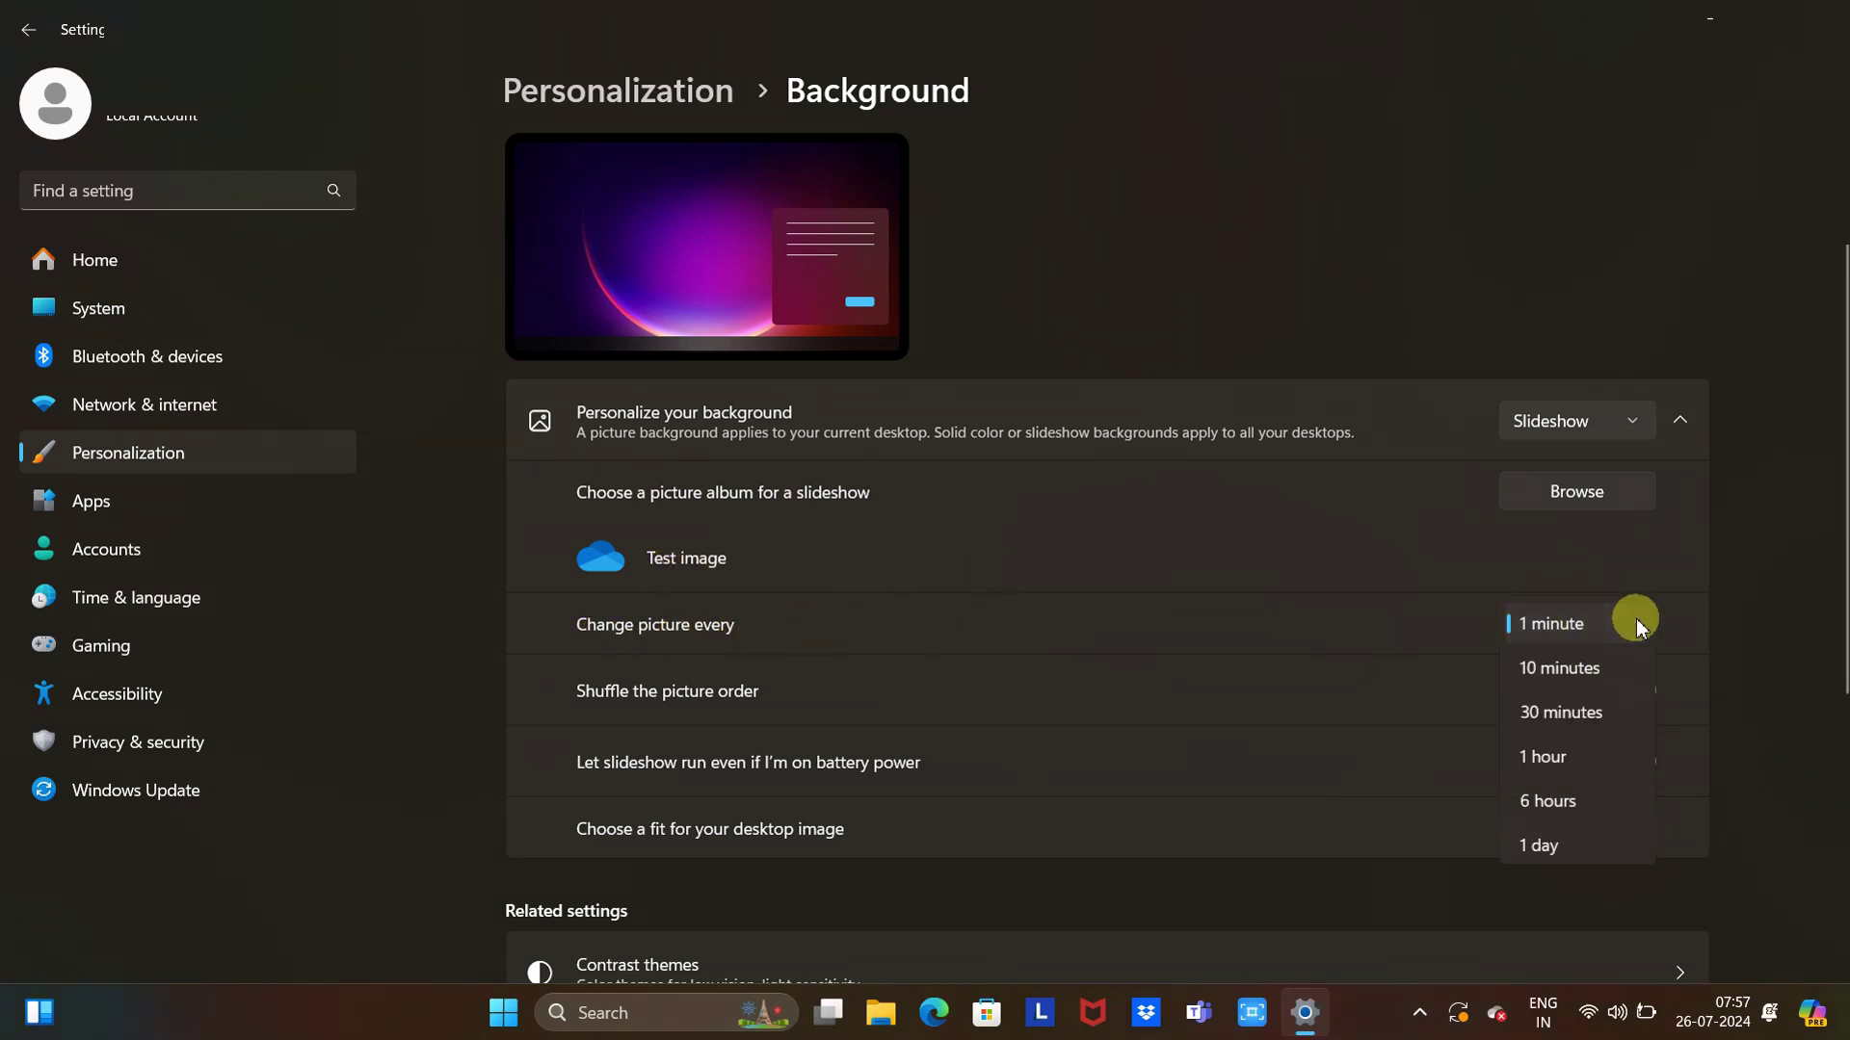
click(1549, 671)
click(1565, 636)
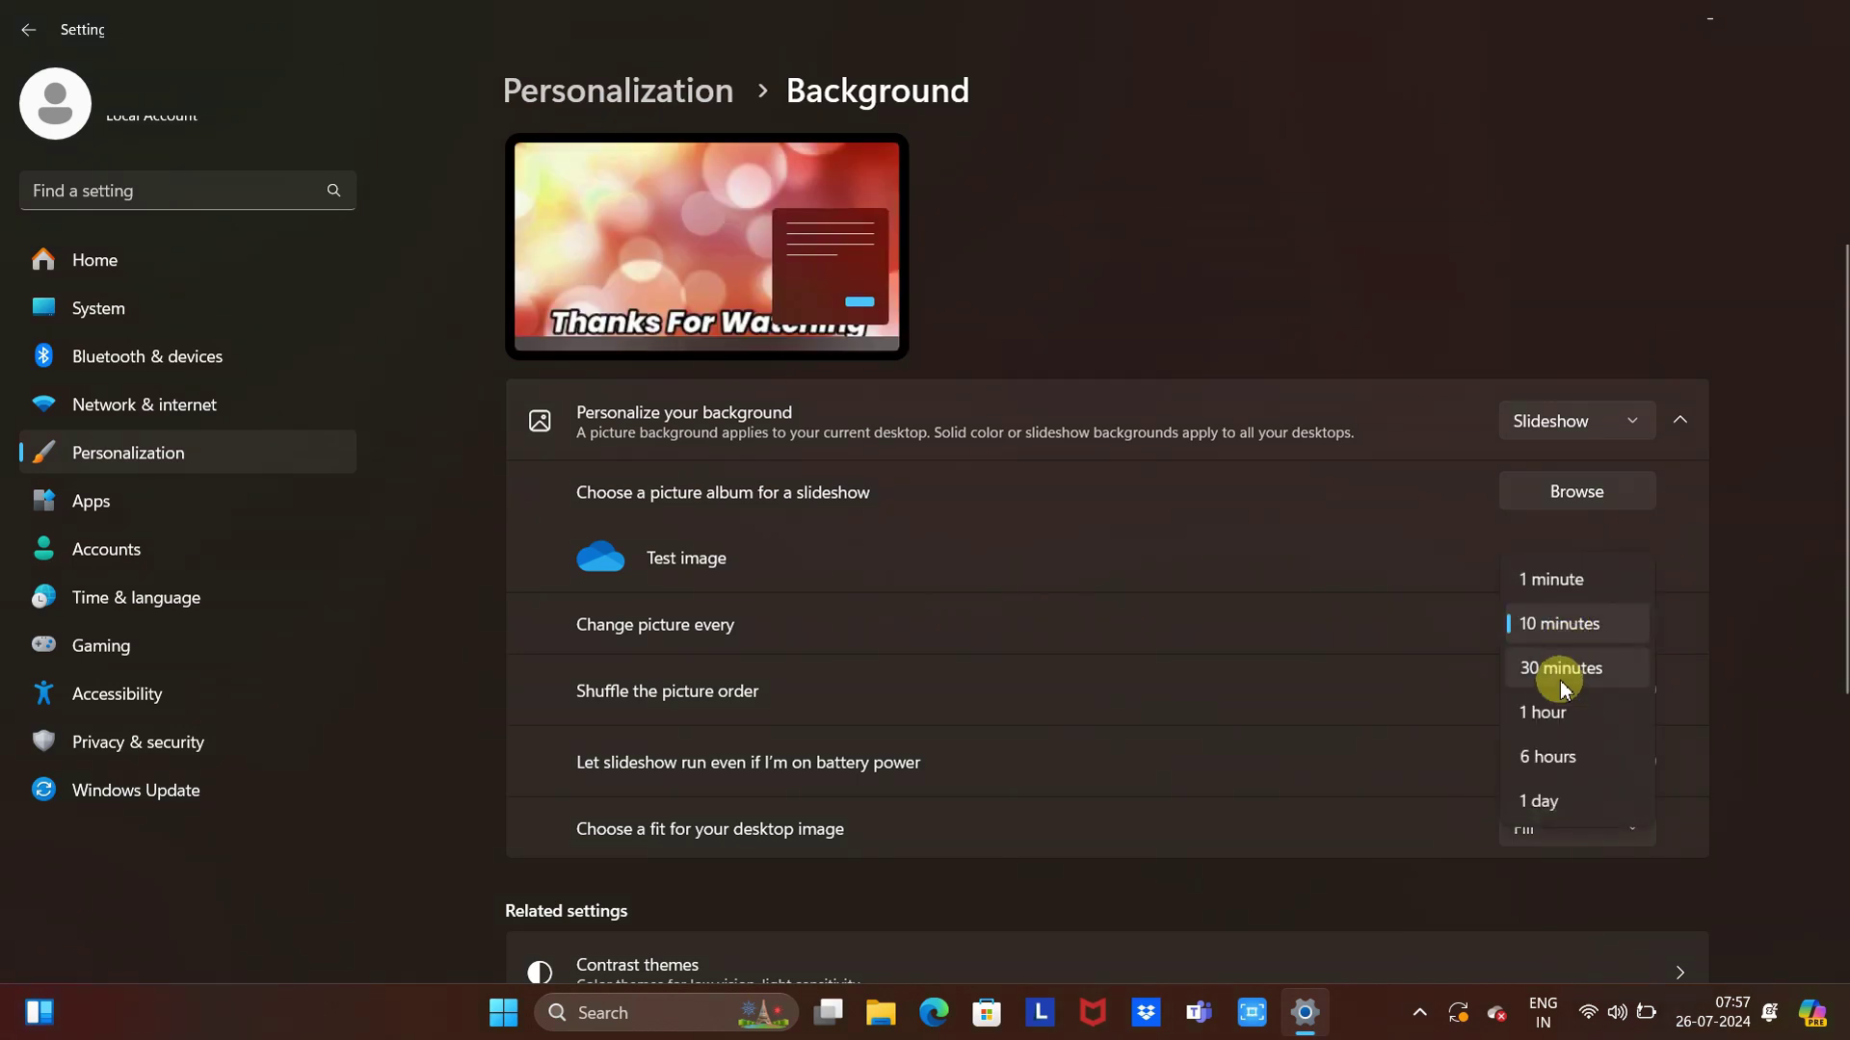
click(1542, 757)
click(1555, 622)
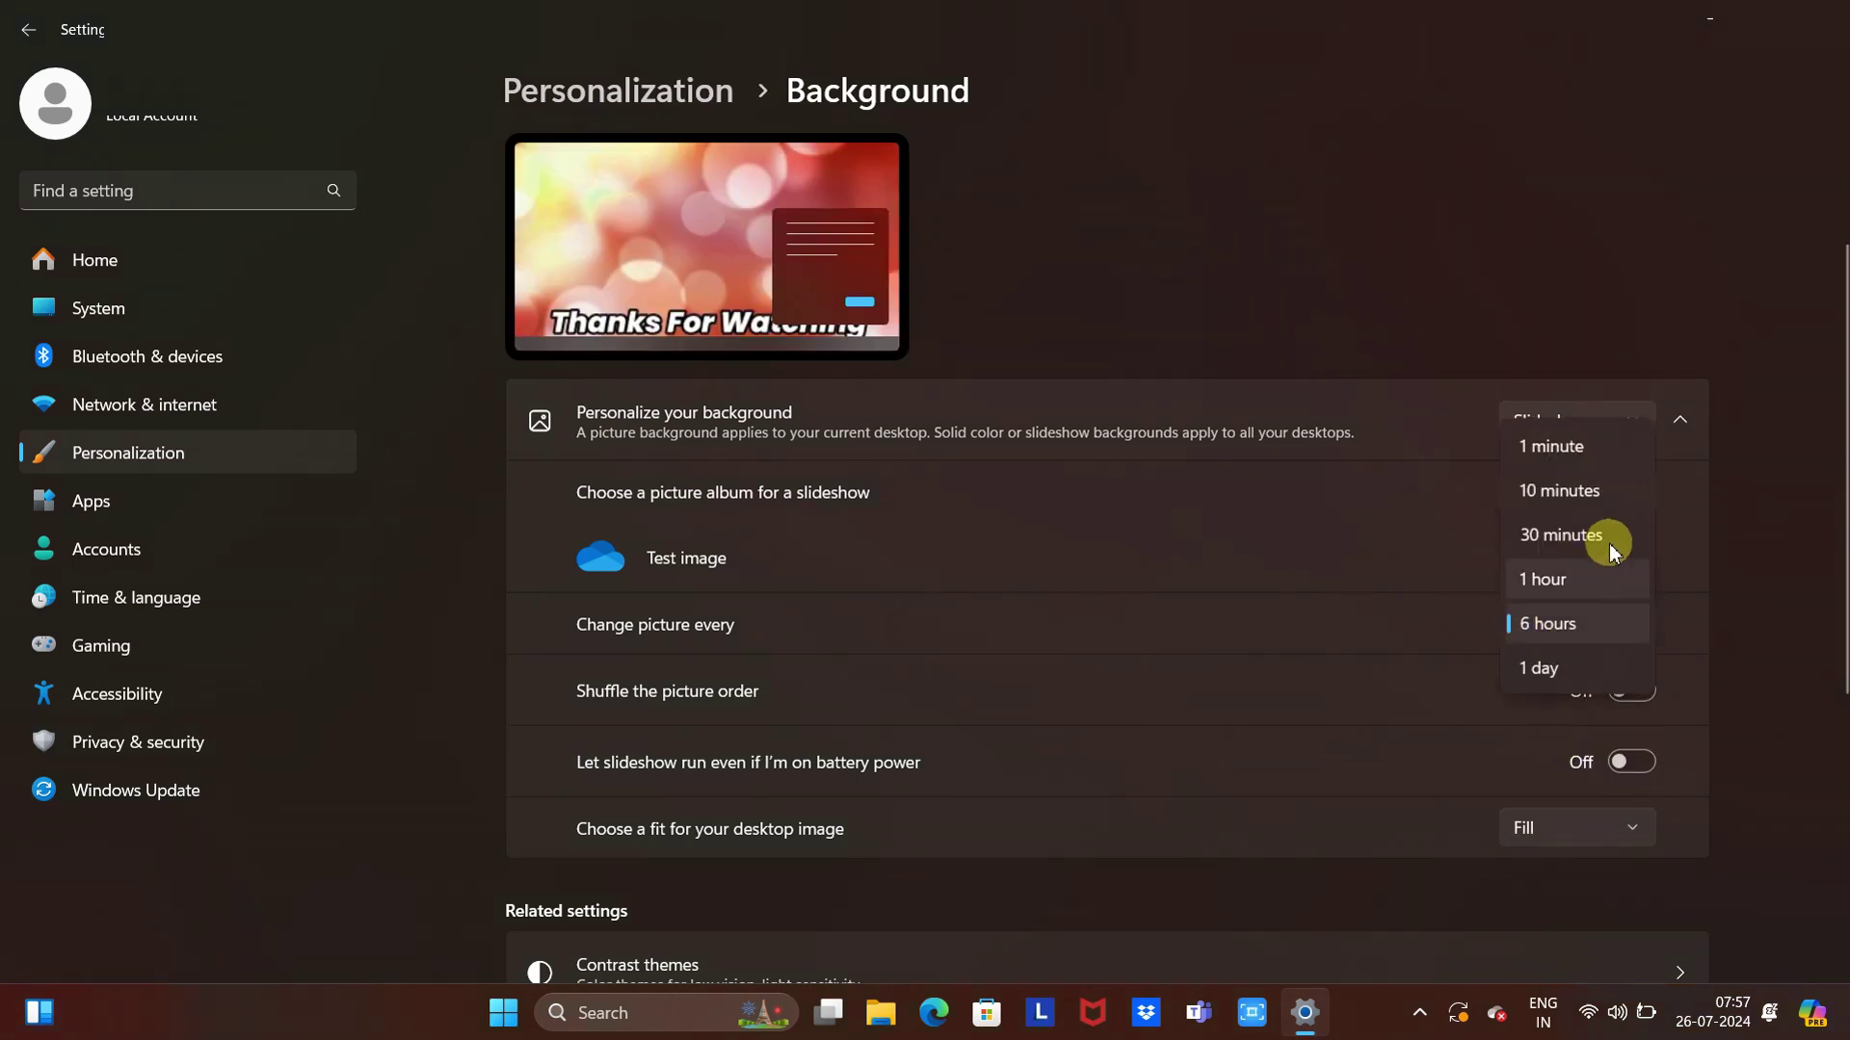
click(1565, 445)
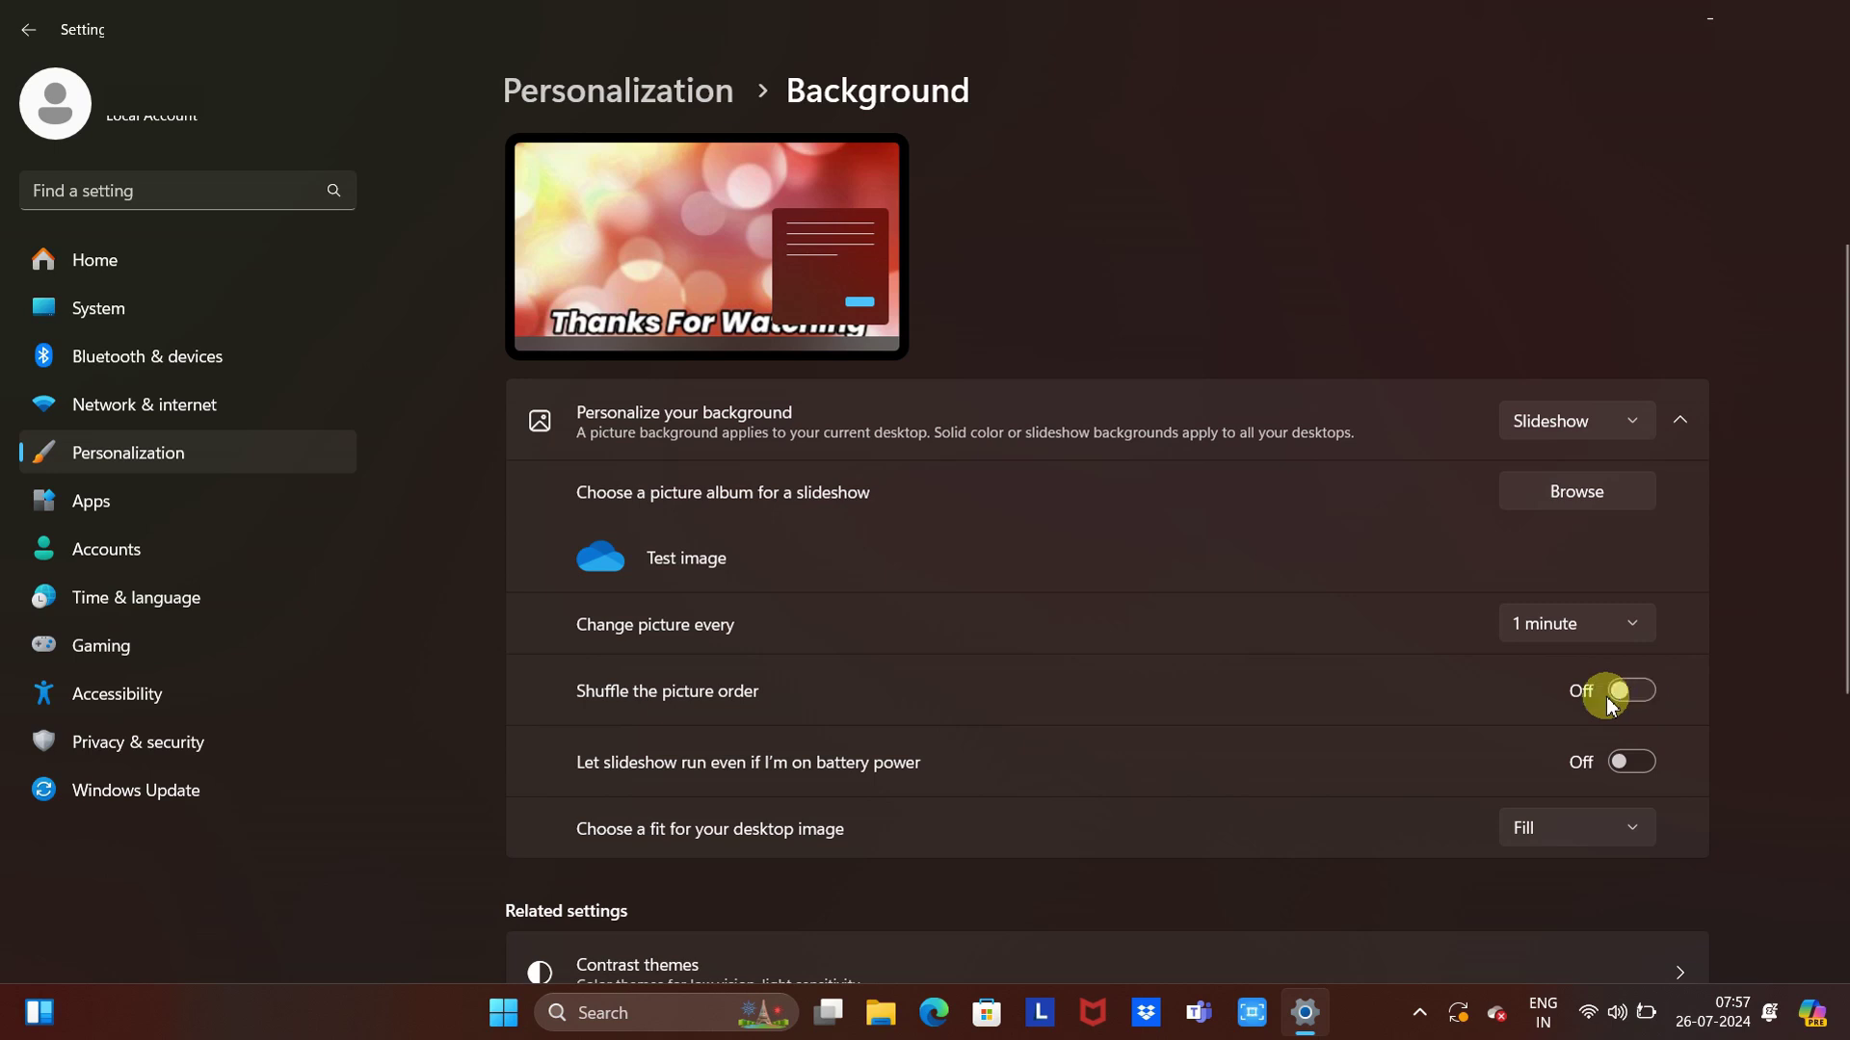
click(1645, 692)
click(1641, 691)
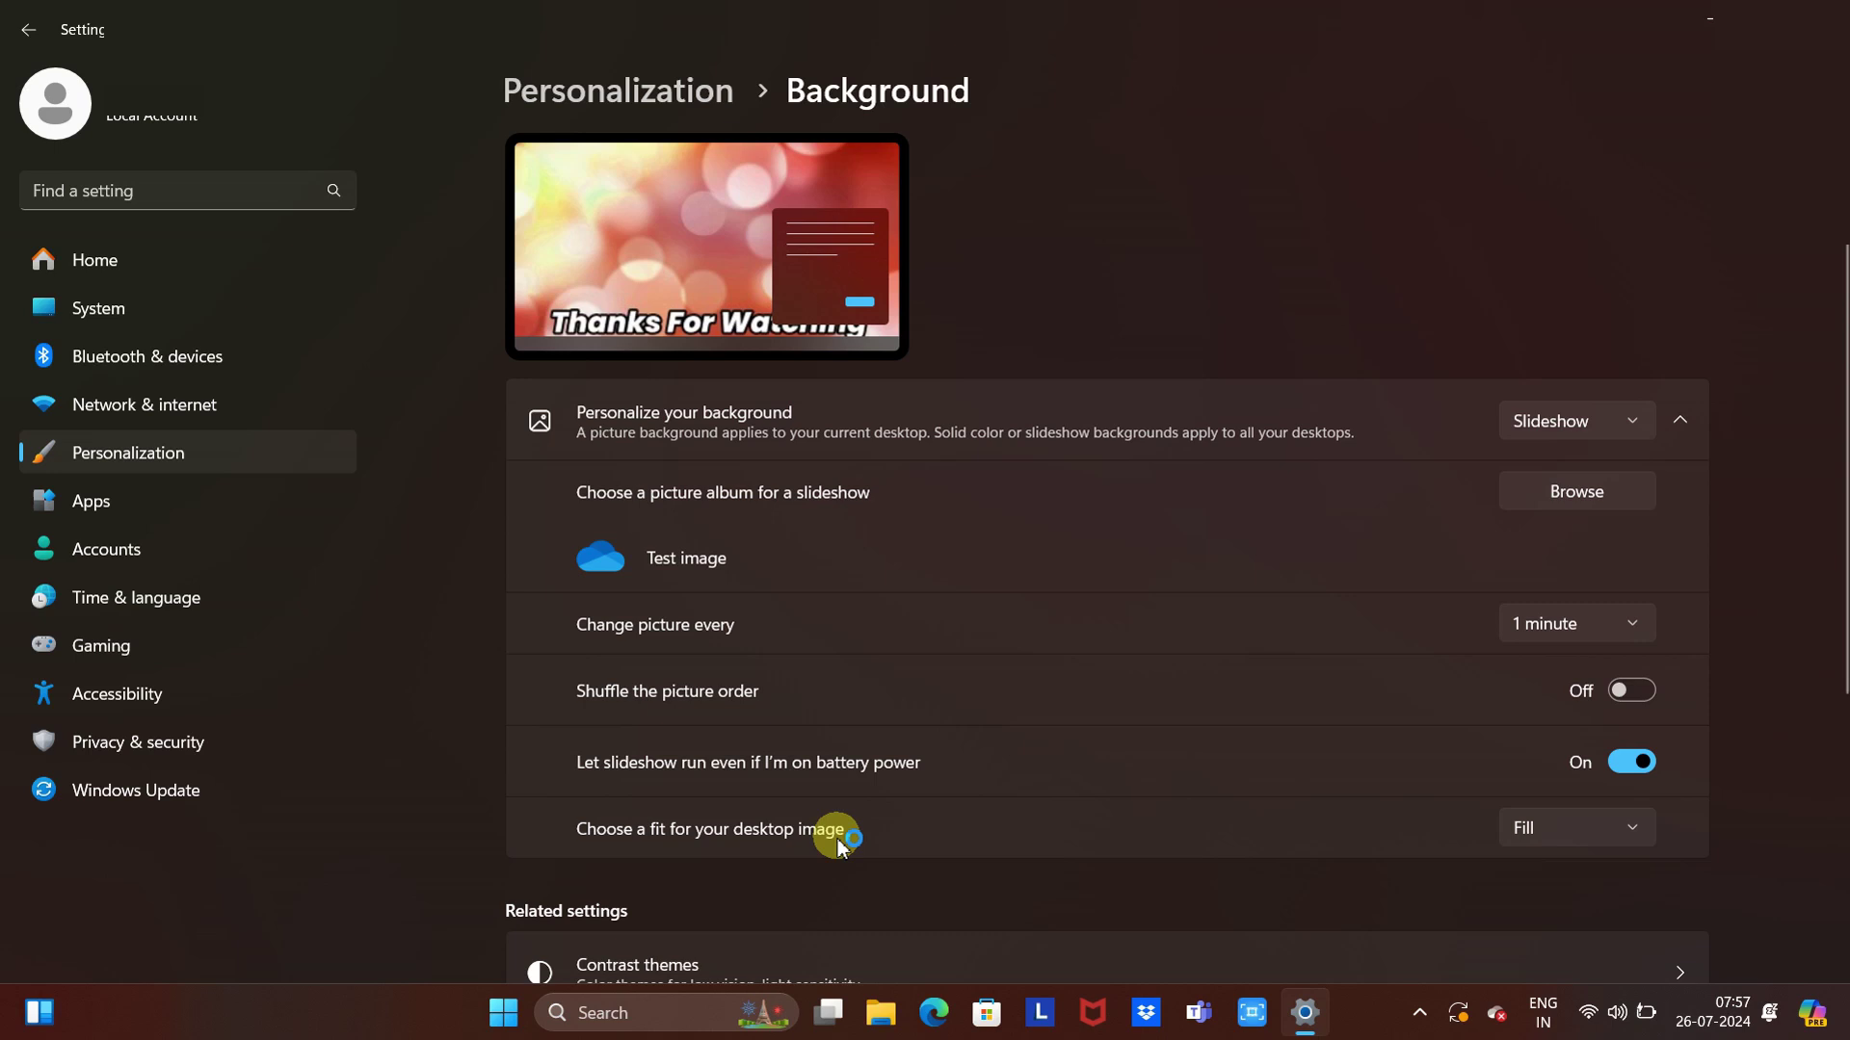
click(1634, 829)
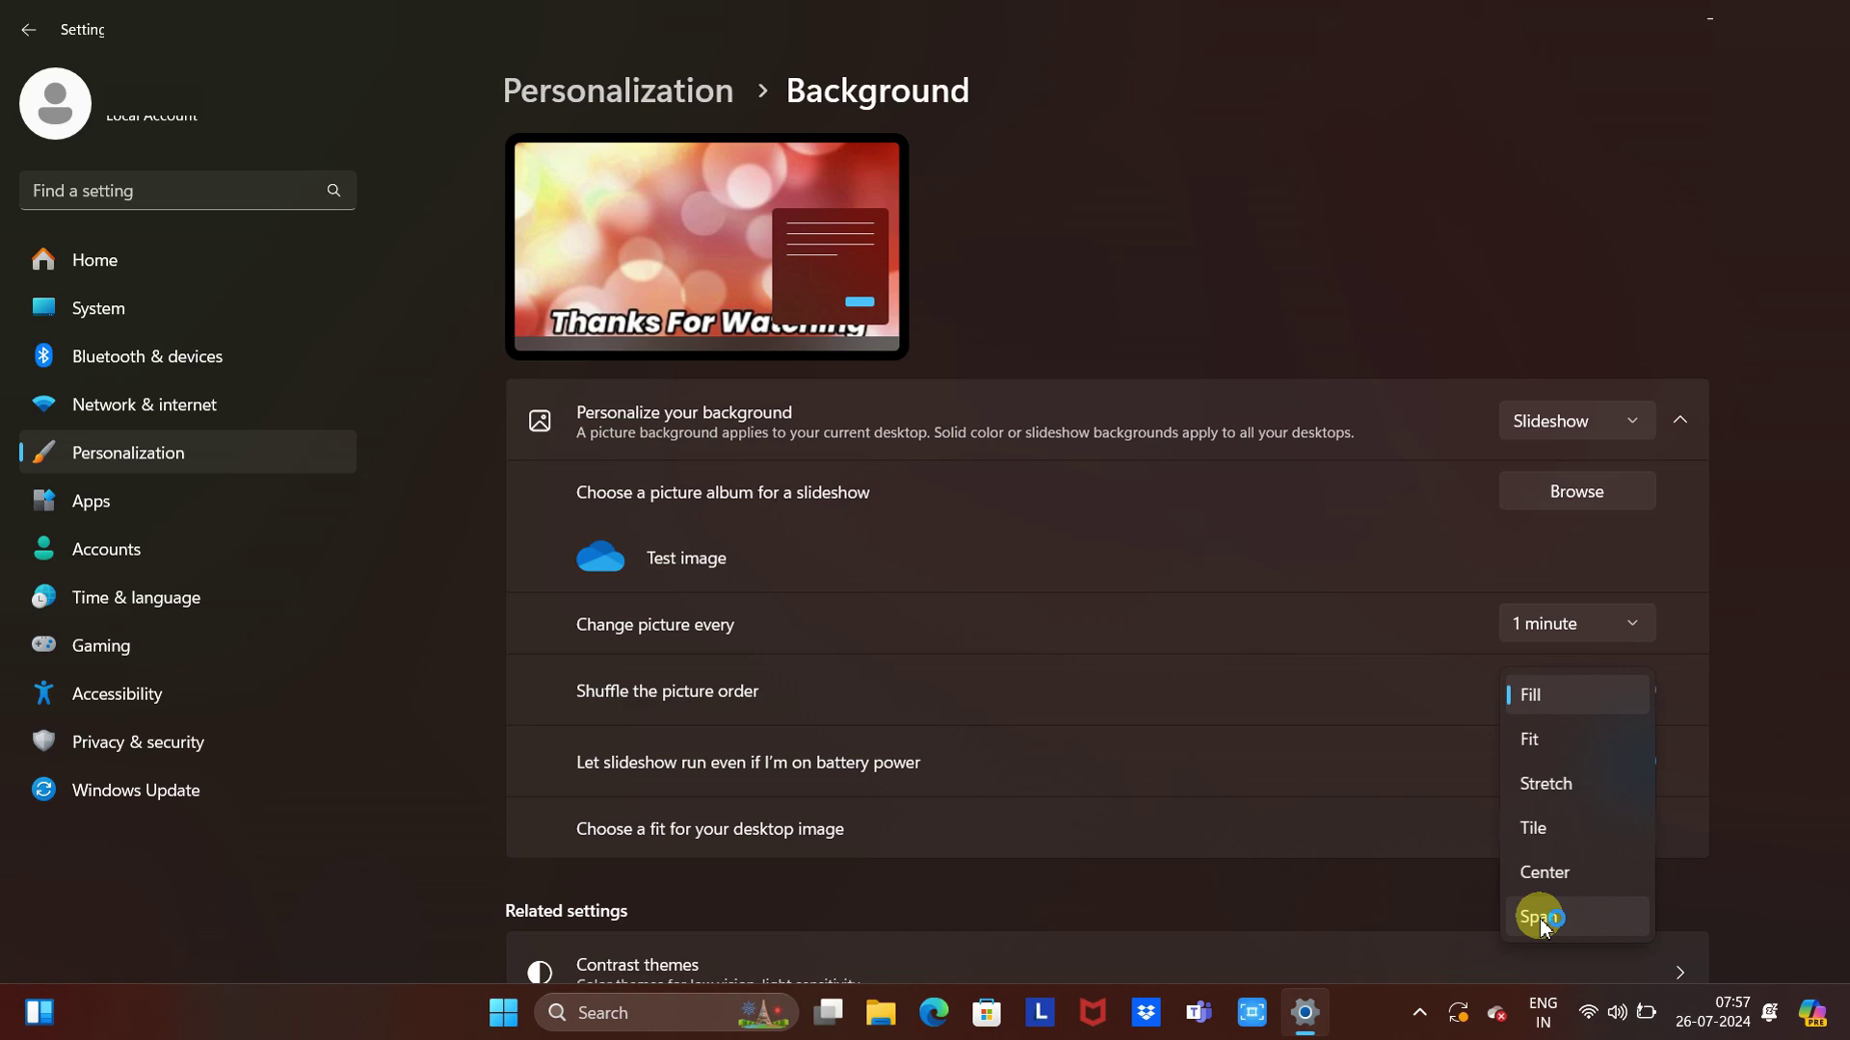
click(1561, 695)
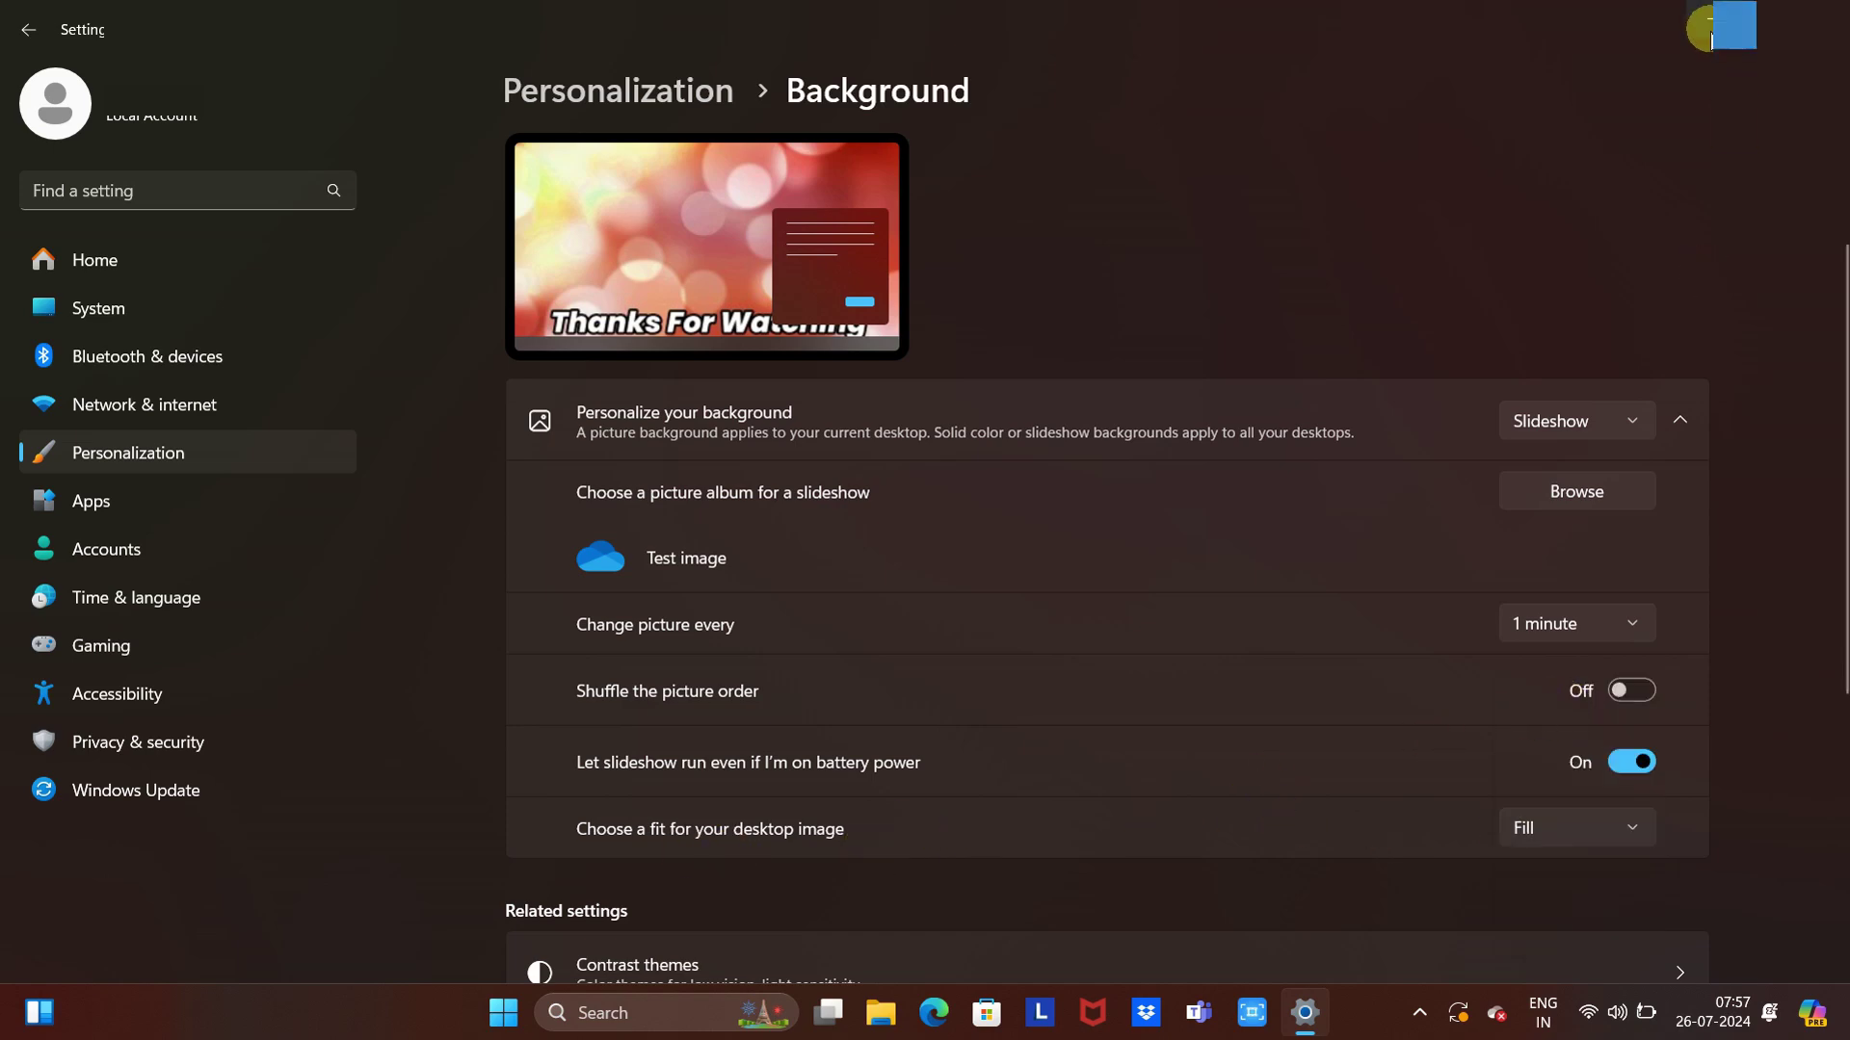
Step: Dismiss Settings to watch the bokeh slideshow on the desktop
click(1720, 26)
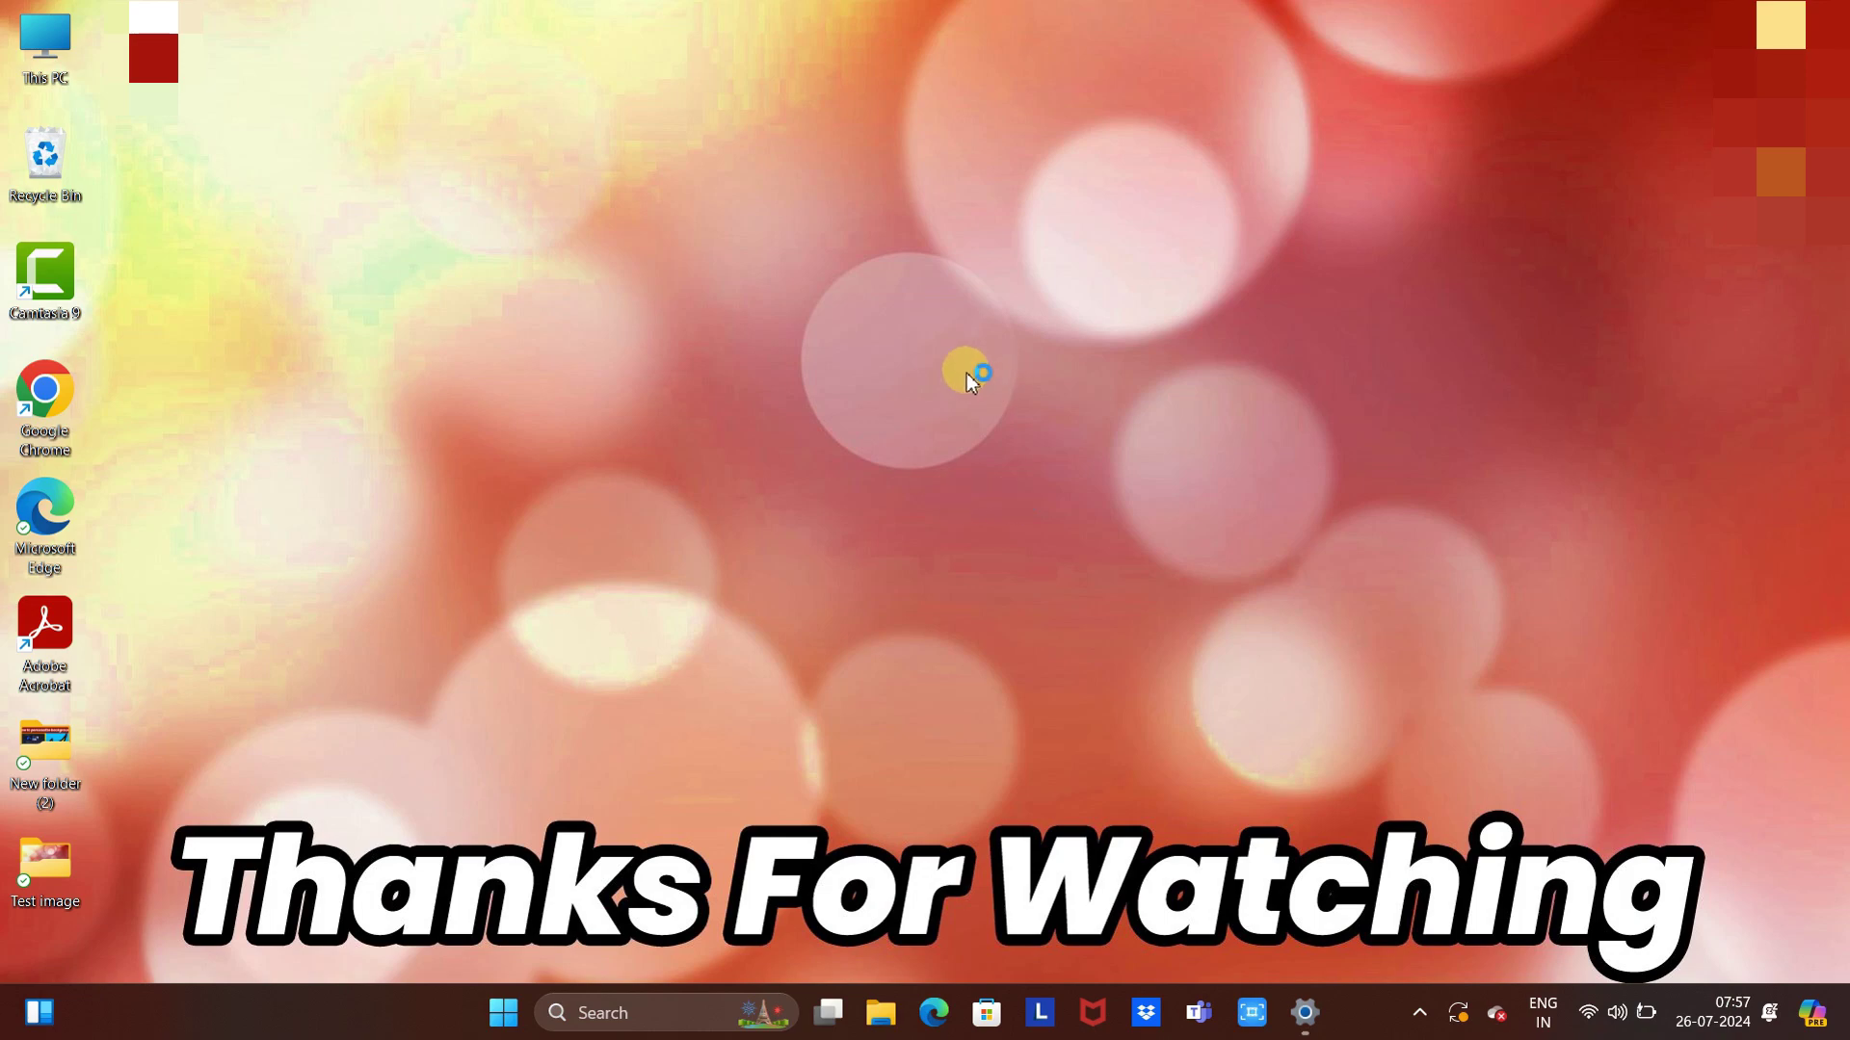